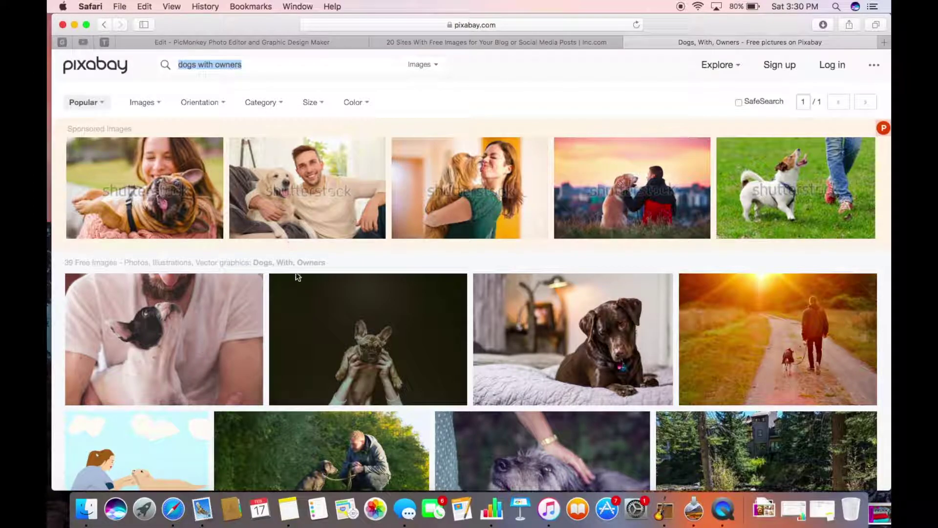
Step: Browse the free image results for "dogs with owners" to find suitable photos for the design
{"action": "scroll", "coordinate": [314, 310], "scroll_direction": "down", "scroll_amount": 4}
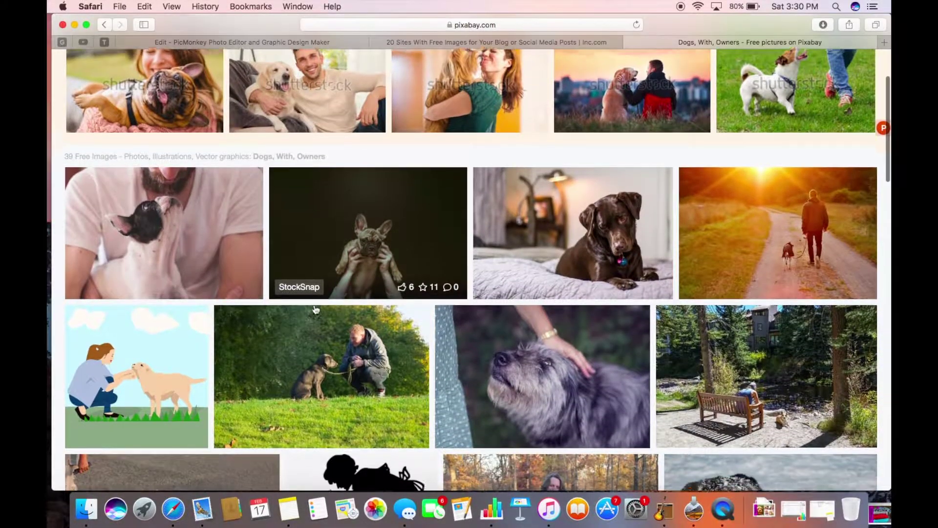
{"action": "scroll", "coordinate": [315, 309], "scroll_direction": "down", "scroll_amount": 1}
{"action": "scroll", "coordinate": [316, 309], "scroll_direction": "down", "scroll_amount": 4}
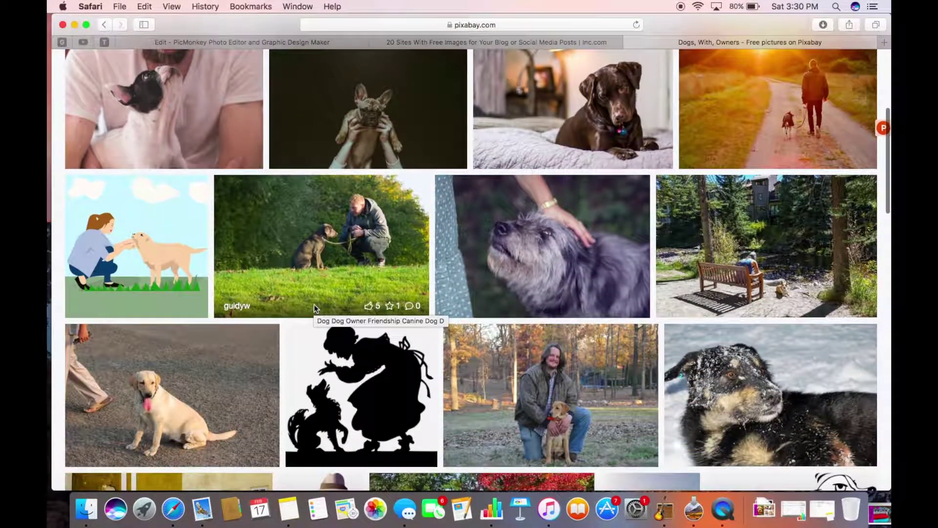
{"action": "scroll", "coordinate": [315, 309], "scroll_direction": "down", "scroll_amount": 4}
{"action": "scroll", "coordinate": [315, 309], "scroll_direction": "down", "scroll_amount": 12}
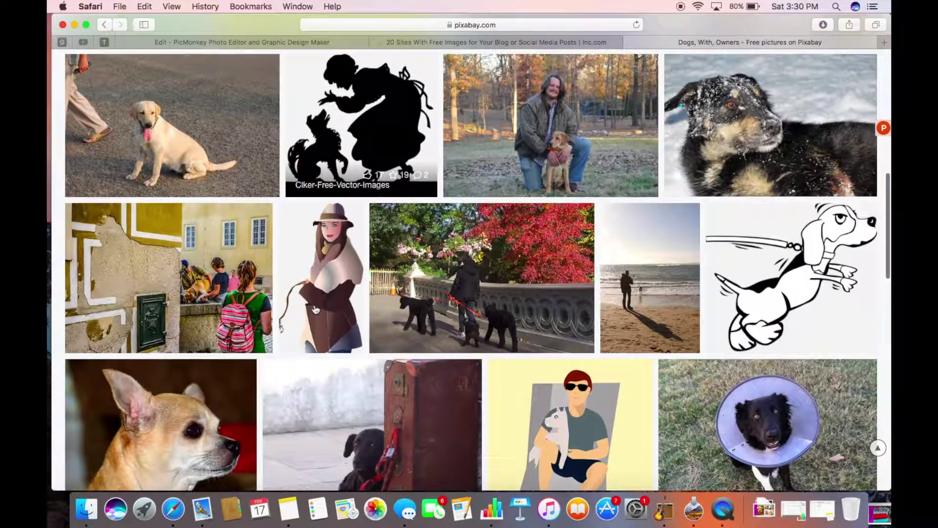
{"action": "scroll", "coordinate": [315, 309], "scroll_direction": "down", "scroll_amount": 10}
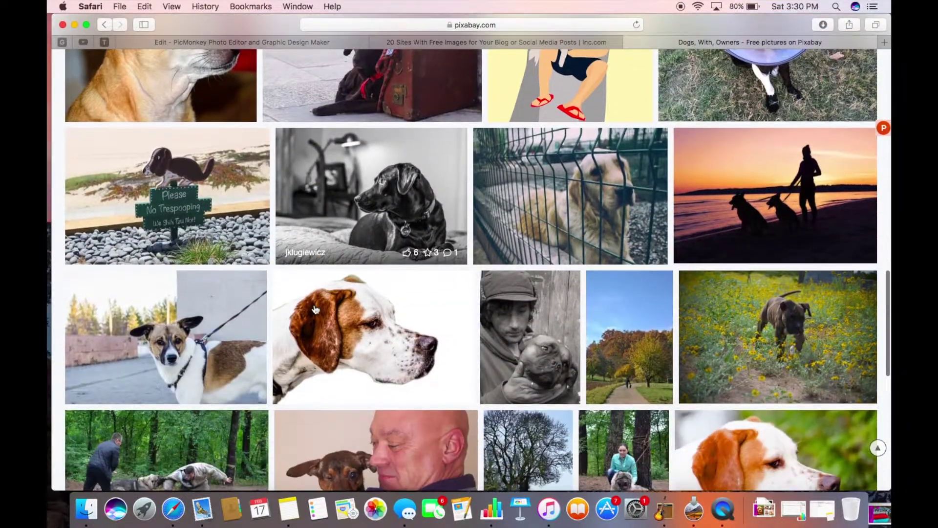
{"action": "scroll", "coordinate": [315, 309], "scroll_direction": "down", "scroll_amount": 6}
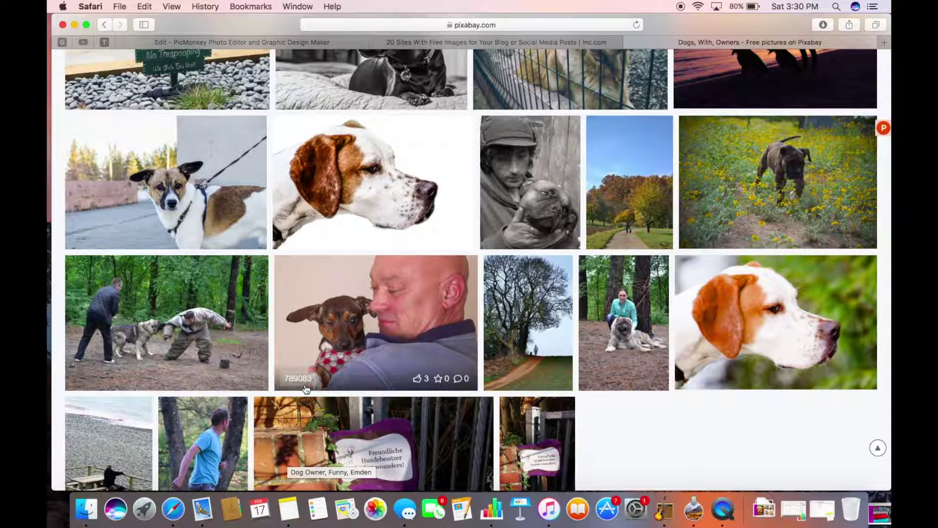
{"action": "scroll", "coordinate": [306, 386], "scroll_direction": "down", "scroll_amount": 8}
{"action": "scroll", "coordinate": [304, 384], "scroll_direction": "up", "scroll_amount": 10}
{"action": "scroll", "coordinate": [304, 384], "scroll_direction": "up", "scroll_amount": 12}
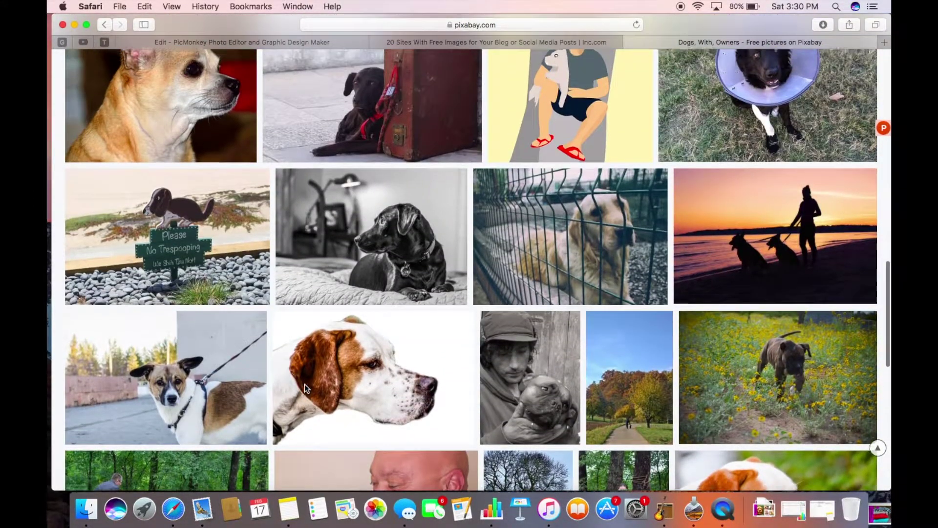
{"action": "scroll", "coordinate": [304, 384], "scroll_direction": "up", "scroll_amount": 5}
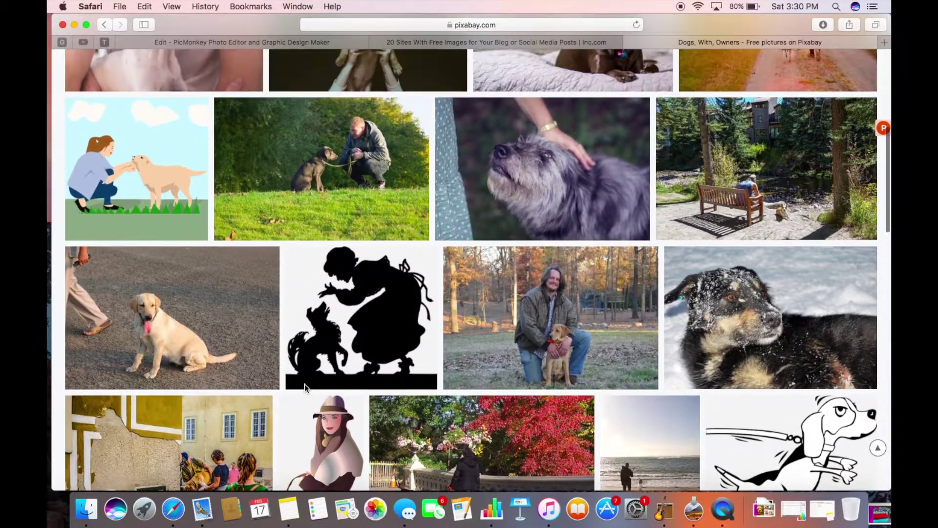
{"action": "scroll", "coordinate": [304, 388], "scroll_direction": "up", "scroll_amount": 1}
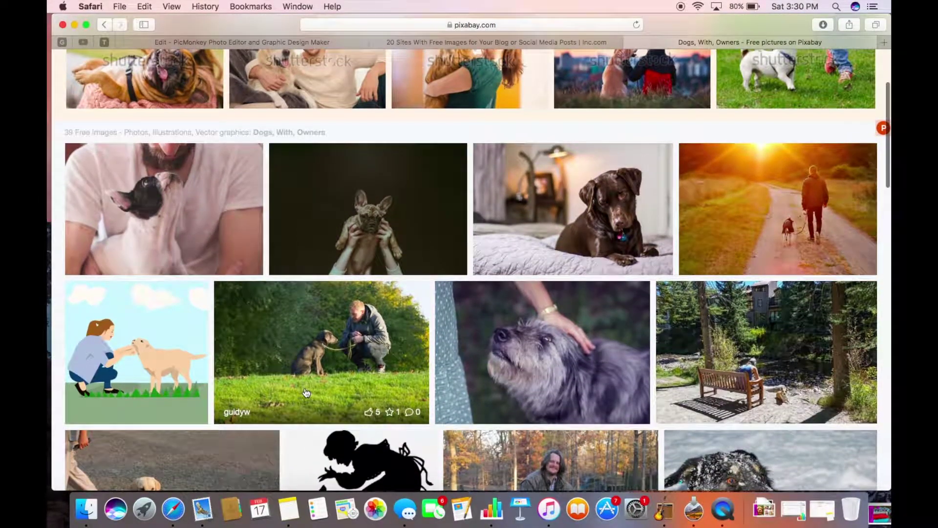
Step: Preview the photo of the man holding a black-and-white puppy, and add that image to Photos from the search results
{"action": "left_click", "coordinate": [154, 191]}
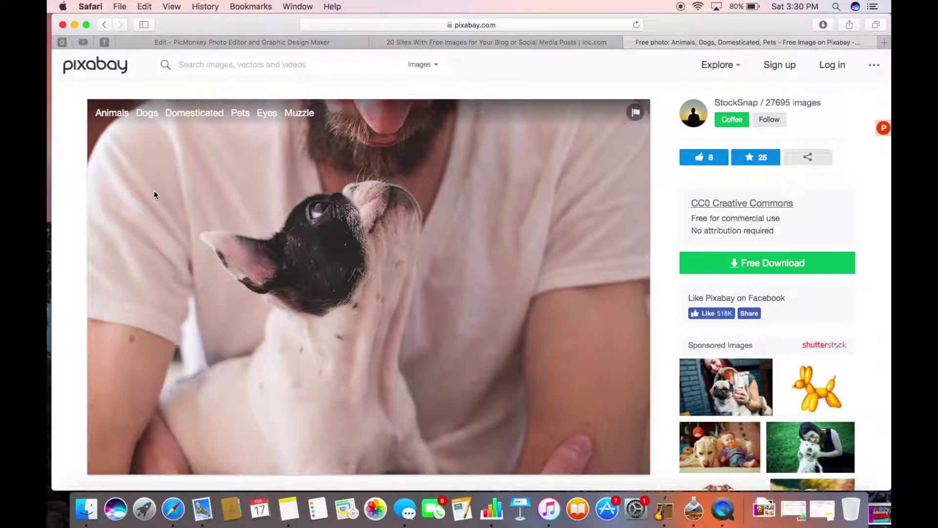
{"action": "left_click", "coordinate": [281, 232]}
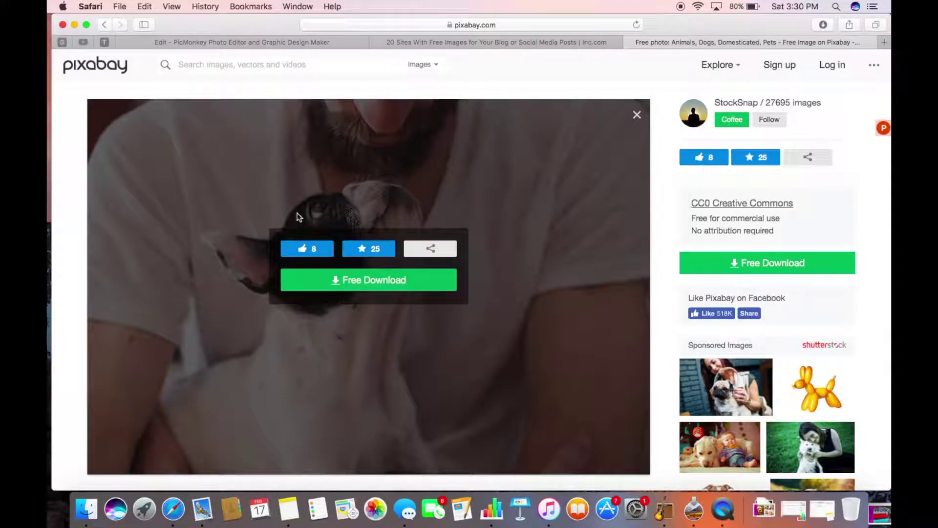
{"action": "left_click", "coordinate": [104, 25]}
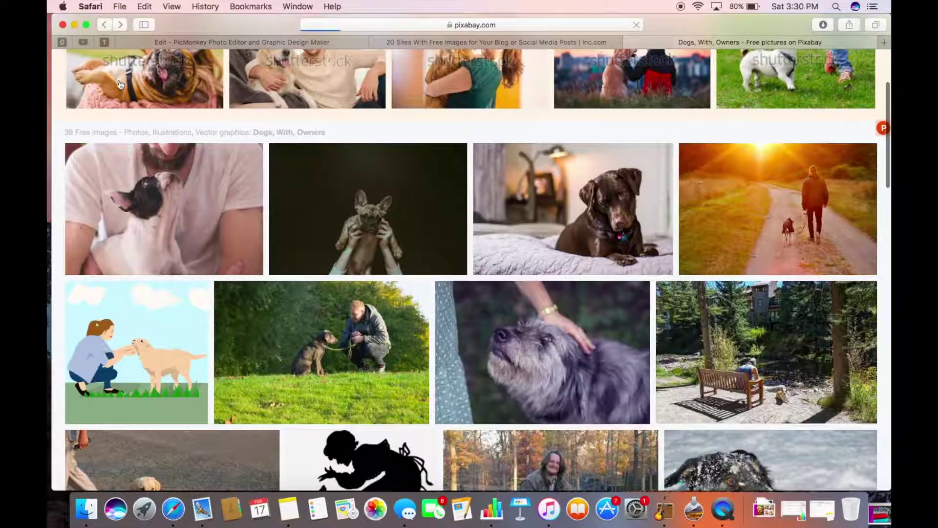
{"action": "right_click", "coordinate": [147, 172]}
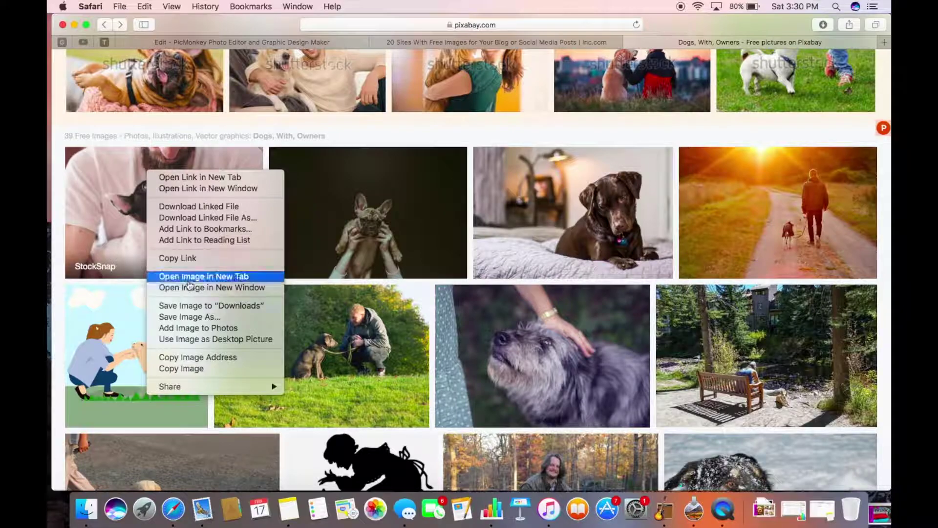
{"action": "left_click", "coordinate": [184, 329]}
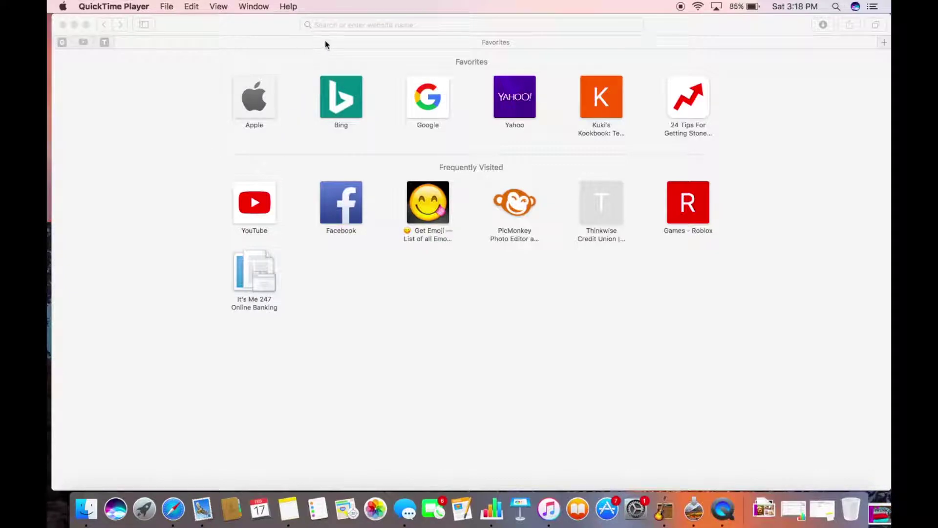
Step: Open the picmonkey.com website in the browser
{"action": "left_click", "coordinate": [336, 27]}
{"action": "type", "text": "picmon"}
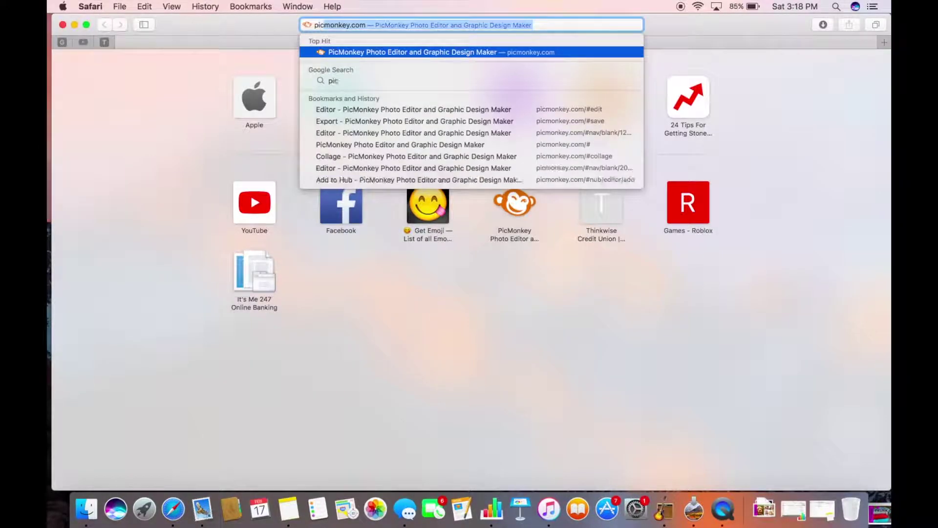
{"action": "type", "text": "key"}
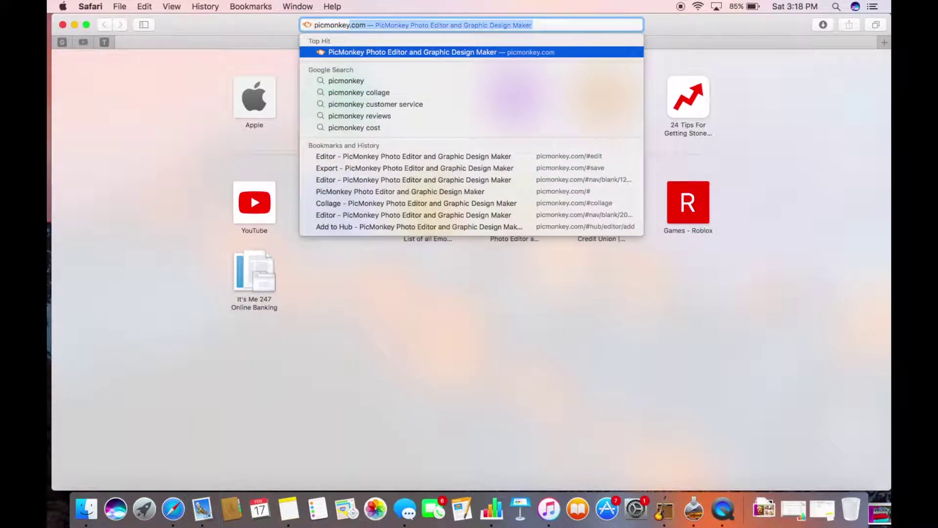
{"action": "key", "text": "Return"}
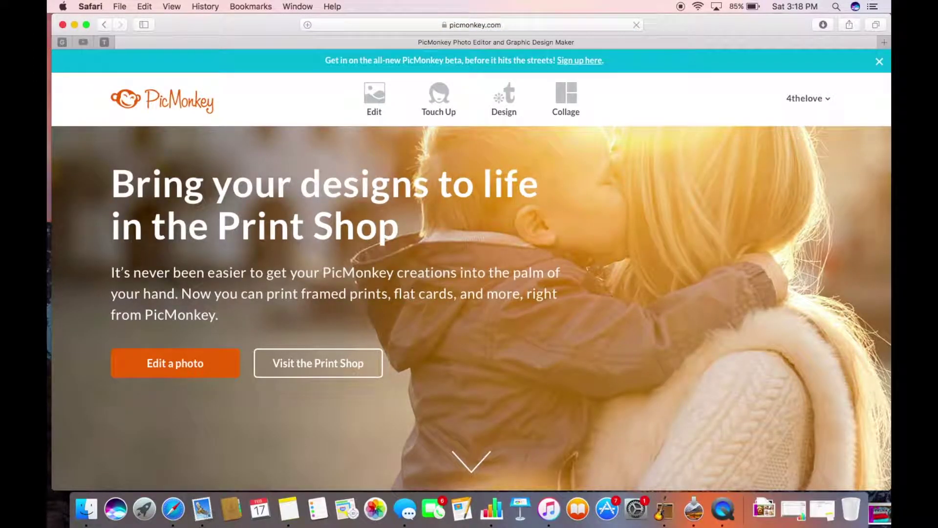
Step: Review the Edit, Touch Up, Design and Collage options, and start a new collage
{"action": "mouse_move", "coordinate": [381, 107]}
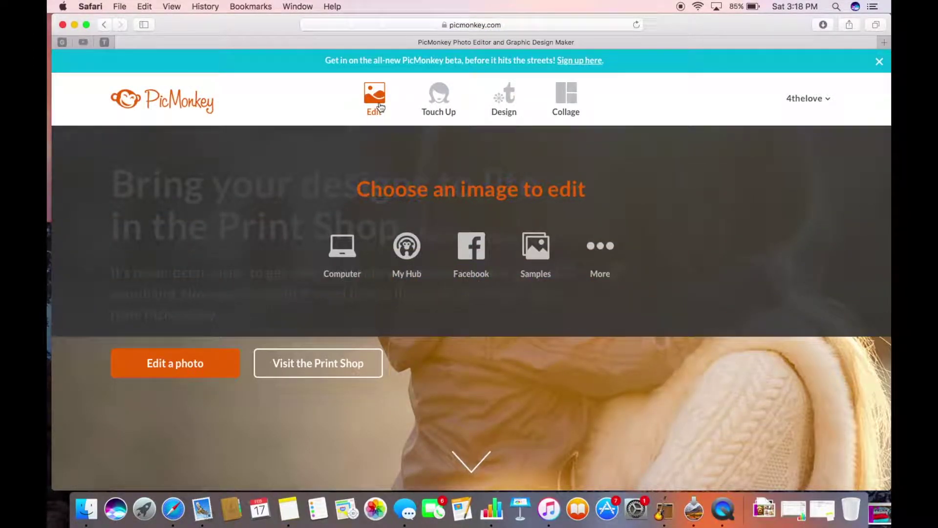
{"action": "mouse_move", "coordinate": [443, 102]}
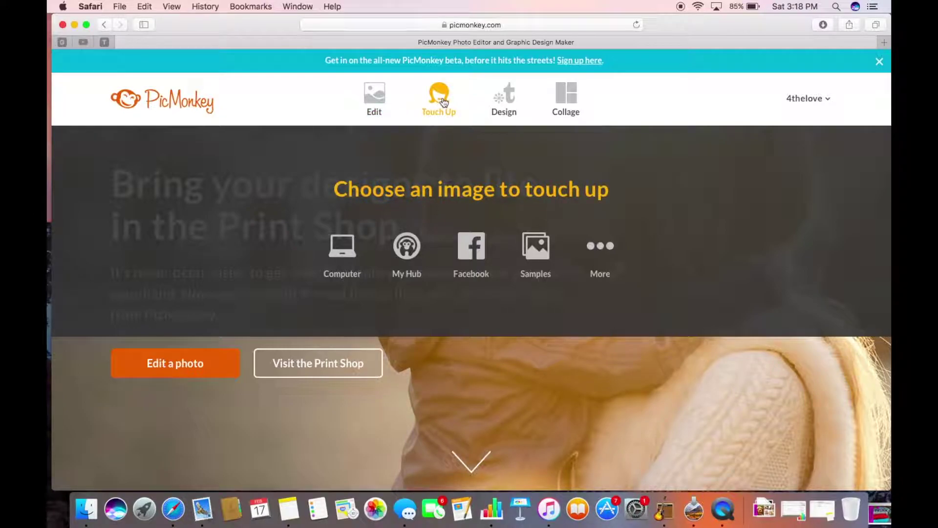
{"action": "mouse_move", "coordinate": [506, 101]}
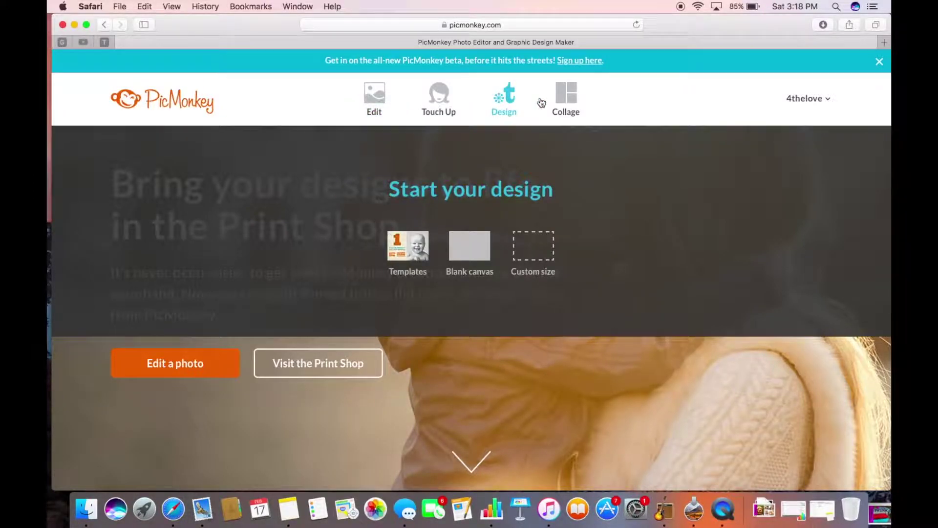
{"action": "mouse_move", "coordinate": [568, 101]}
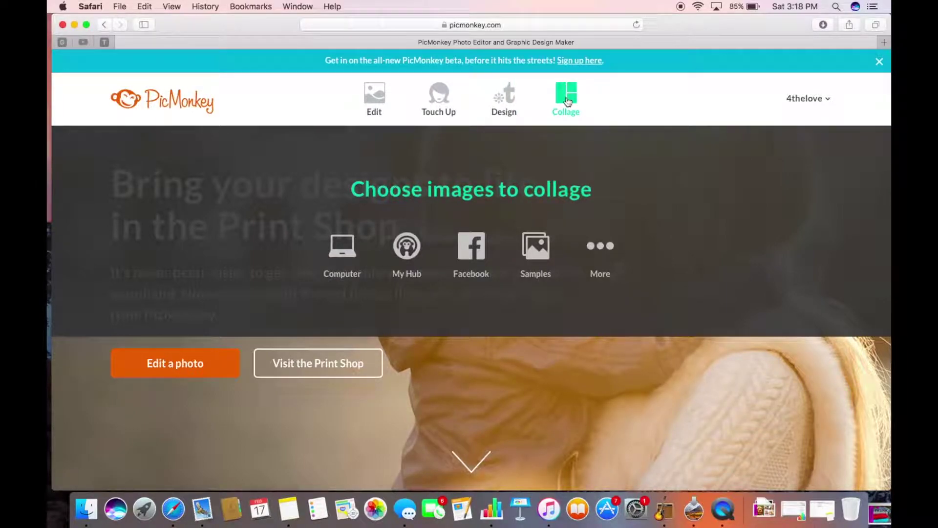
{"action": "left_click", "coordinate": [567, 101]}
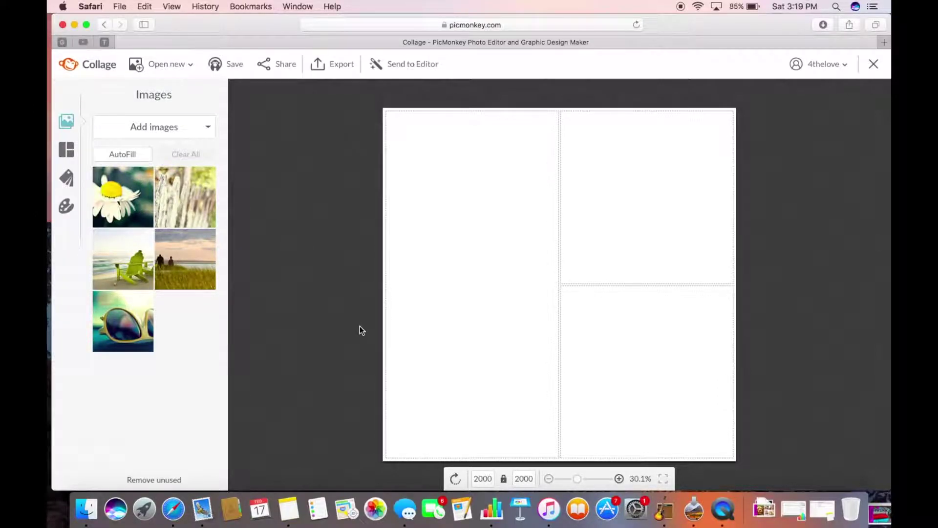
Step: Set the blank collage's canvas size to 1280 wide by 720 high
{"action": "left_click", "coordinate": [493, 480]}
{"action": "type", "text": "1280"}
{"action": "key", "text": "Return"}
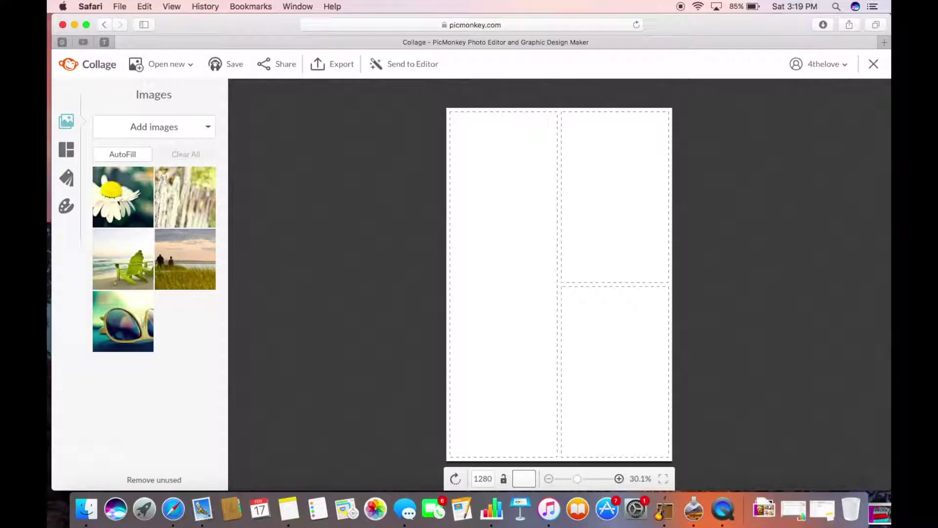
{"action": "type", "text": "720"}
{"action": "key", "text": "Return"}
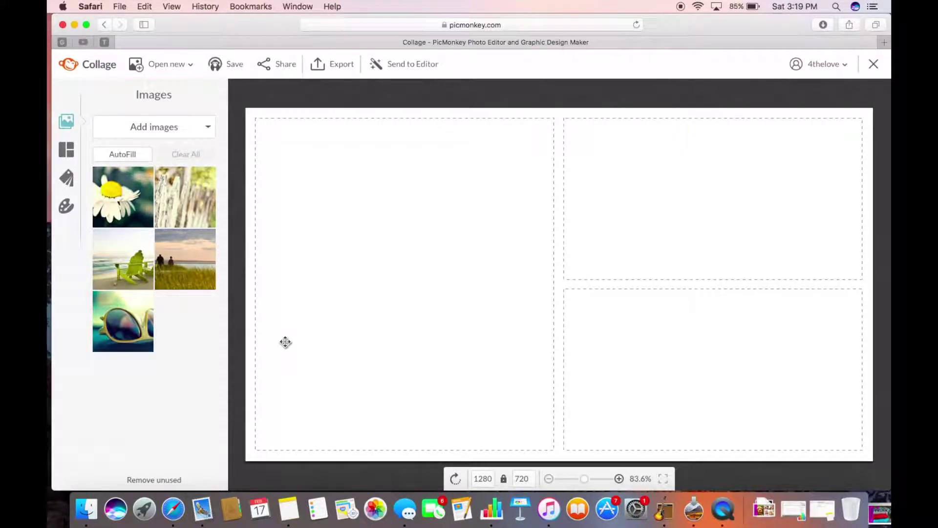
Step: Review the collage layout categories and apply the FB Cover layout with one large cell and four small cells
{"action": "left_click", "coordinate": [70, 152]}
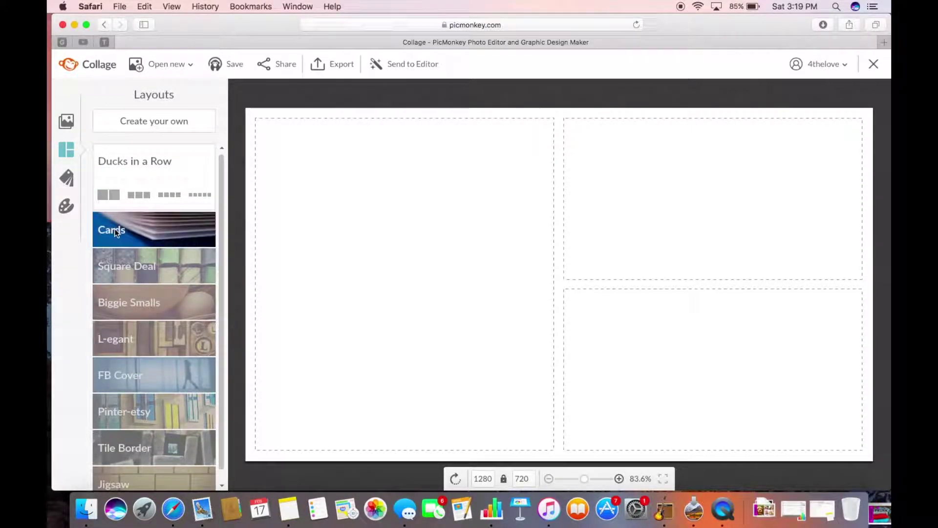
{"action": "left_click", "coordinate": [115, 229]}
{"action": "left_click", "coordinate": [116, 285]}
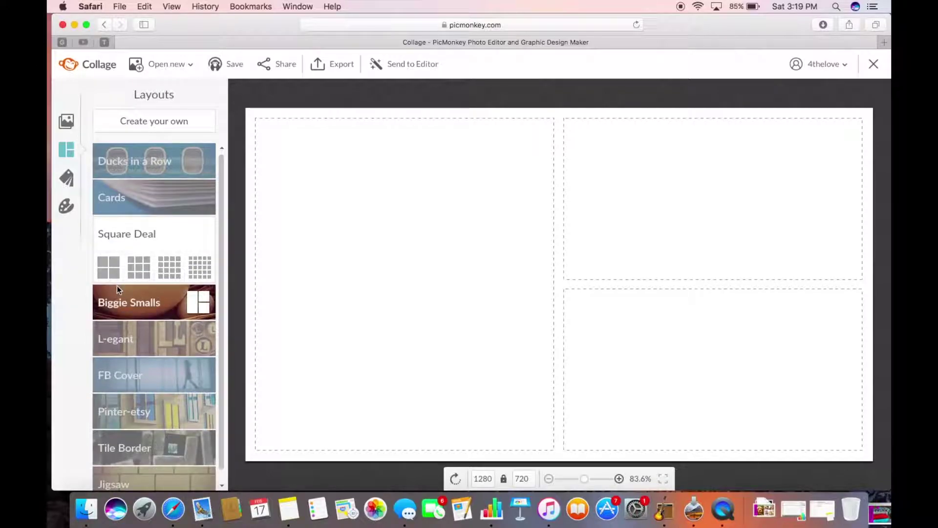
{"action": "left_click", "coordinate": [119, 299]}
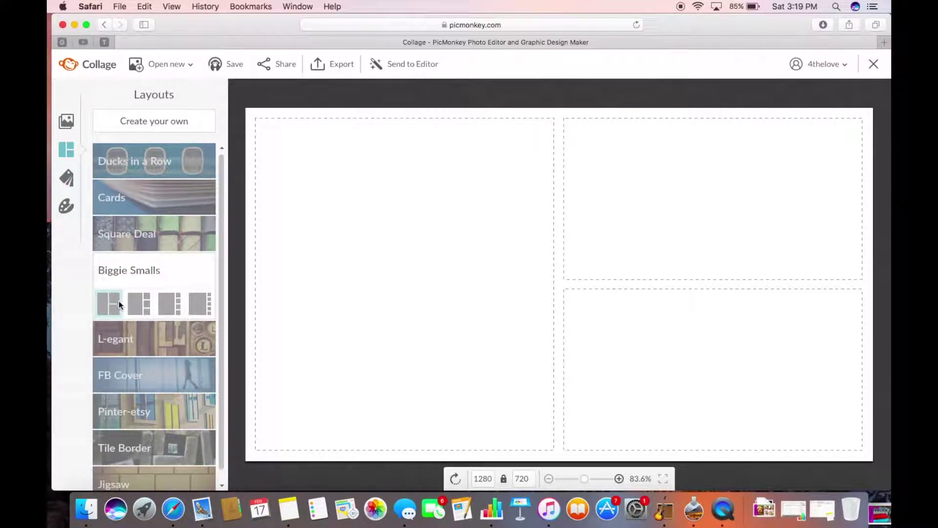
{"action": "left_click", "coordinate": [122, 332]}
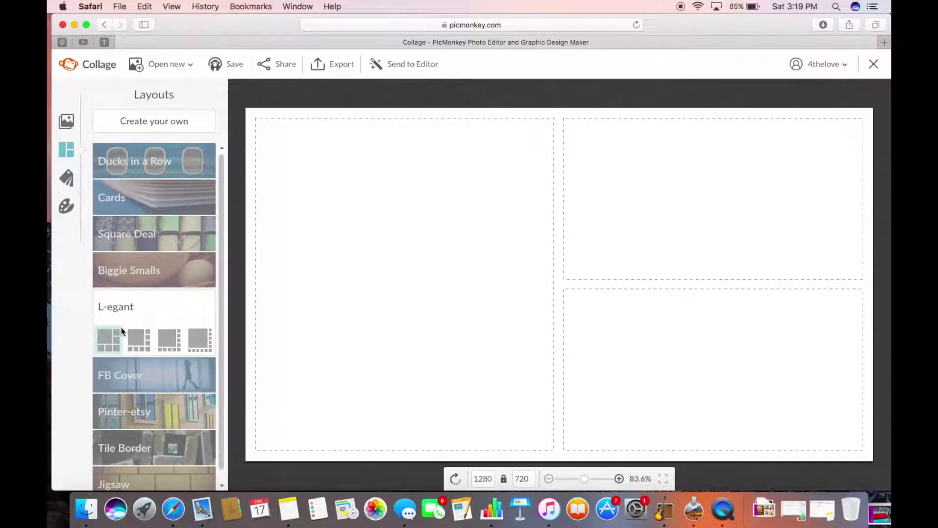
{"action": "left_click", "coordinate": [188, 366]}
{"action": "left_click", "coordinate": [168, 365]}
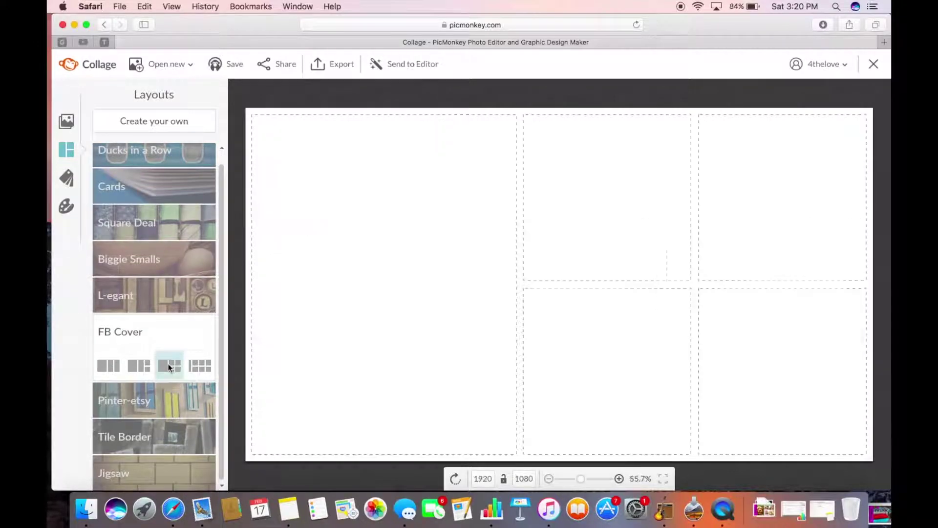
Step: Resize the five-cell collage to 1280 by 720 and lock its proportions
{"action": "left_click", "coordinate": [491, 478]}
{"action": "key", "text": "BackSpace"}
{"action": "key", "text": "BackSpace"}
{"action": "key", "text": "BackSpace"}
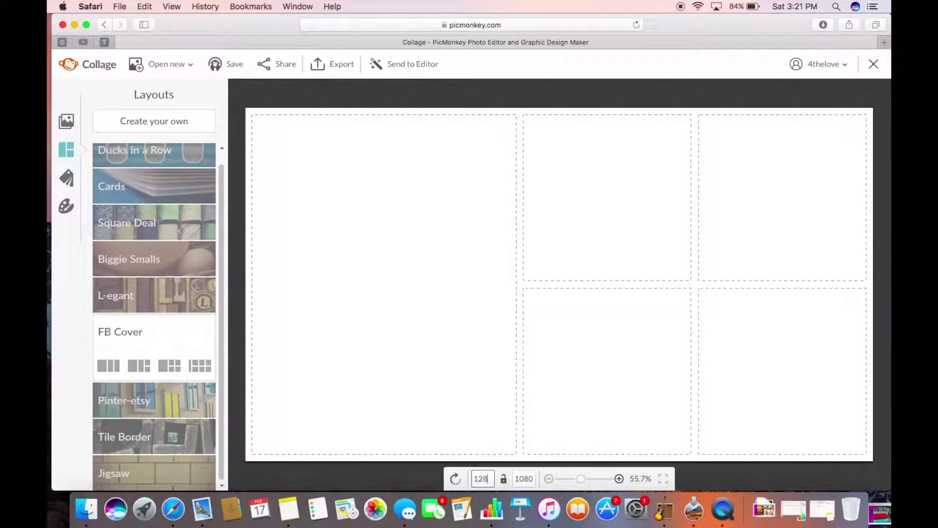
{"action": "type", "text": "280"}
{"action": "key", "text": "Return"}
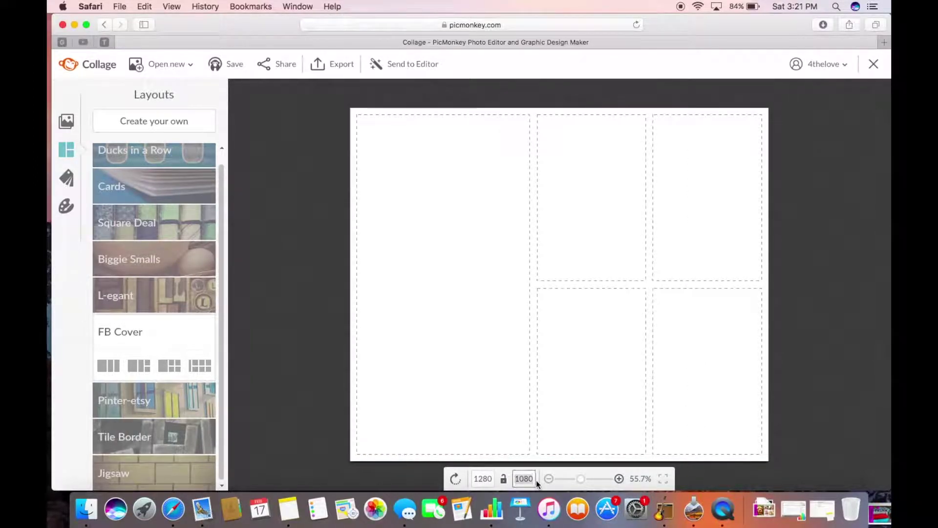
{"action": "type", "text": "720"}
{"action": "key", "text": "Return"}
{"action": "left_click", "coordinate": [505, 479]}
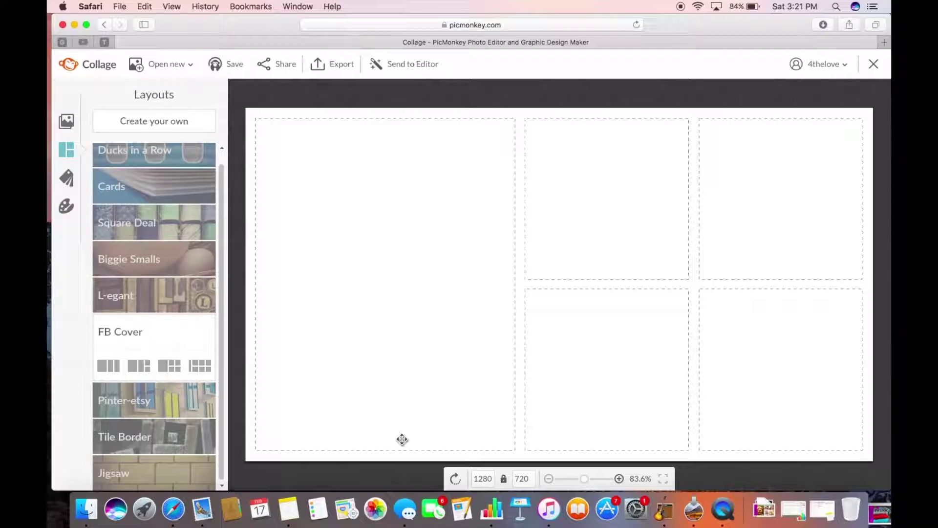
Step: Look through the collage's image and swatch options, and reduce the spacing between the cells to 6
{"action": "left_click", "coordinate": [70, 121]}
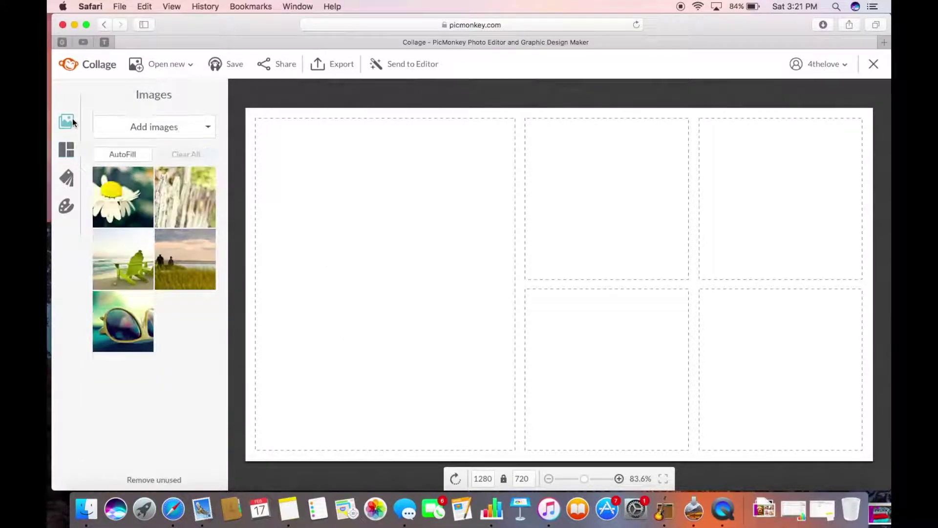
{"action": "left_click", "coordinate": [67, 177]}
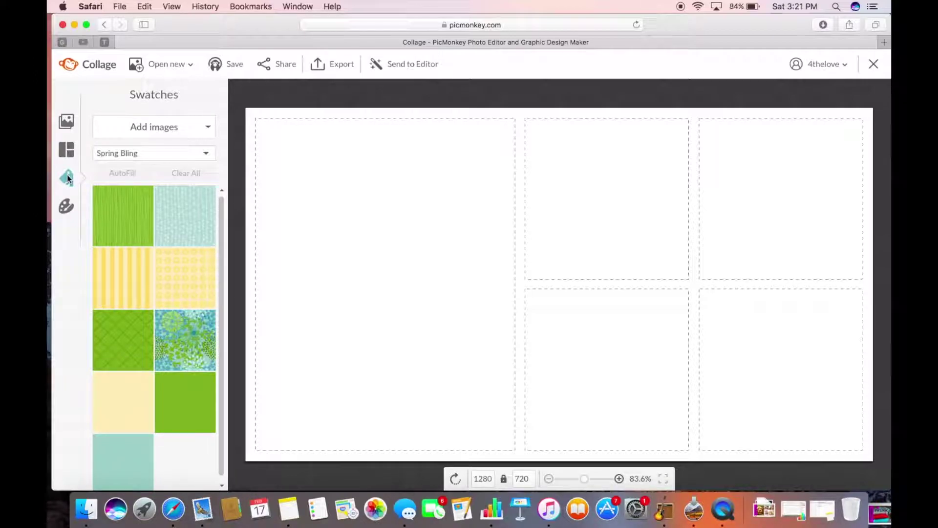
{"action": "left_click", "coordinate": [67, 209]}
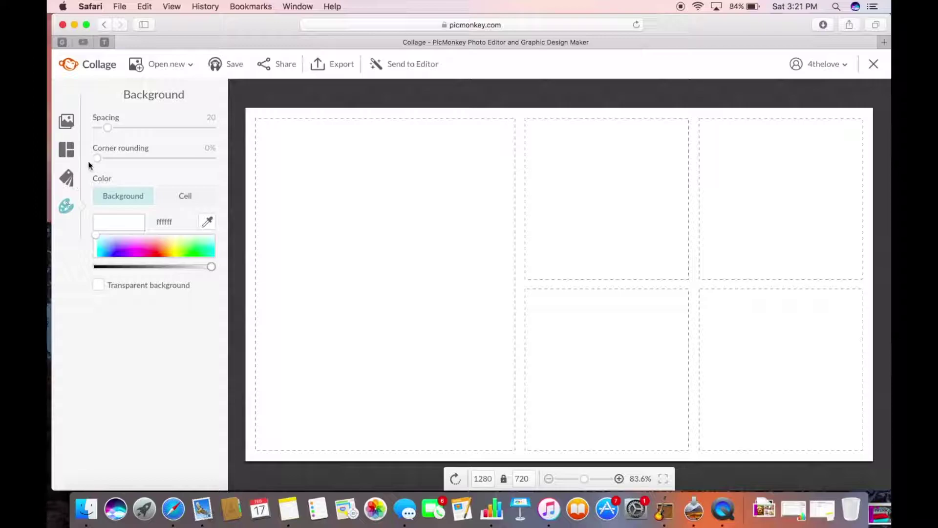
{"action": "left_click_drag", "start_coordinate": [107, 127], "coordinate": [95, 152]}
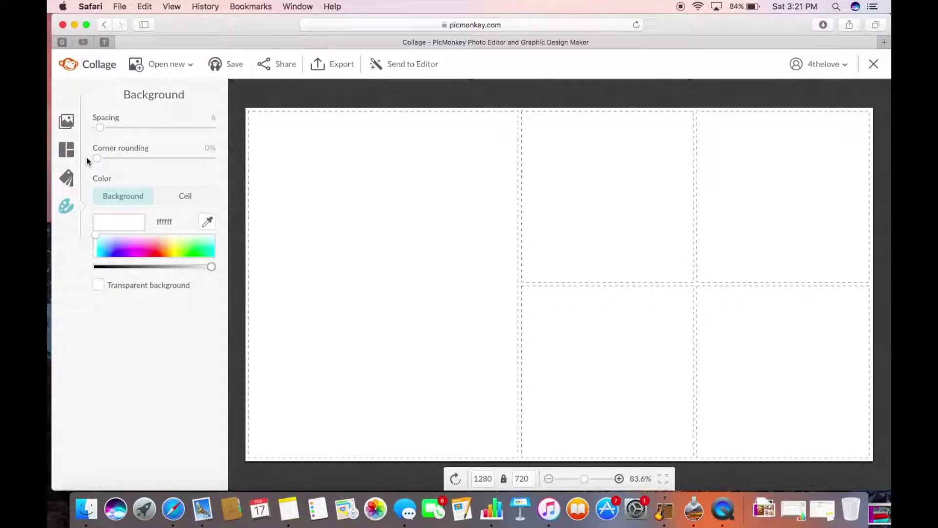
Step: Import the close-up photo of the blue-eyed gray cat from the computer's Photos library into the collage images
{"action": "left_click", "coordinate": [67, 126]}
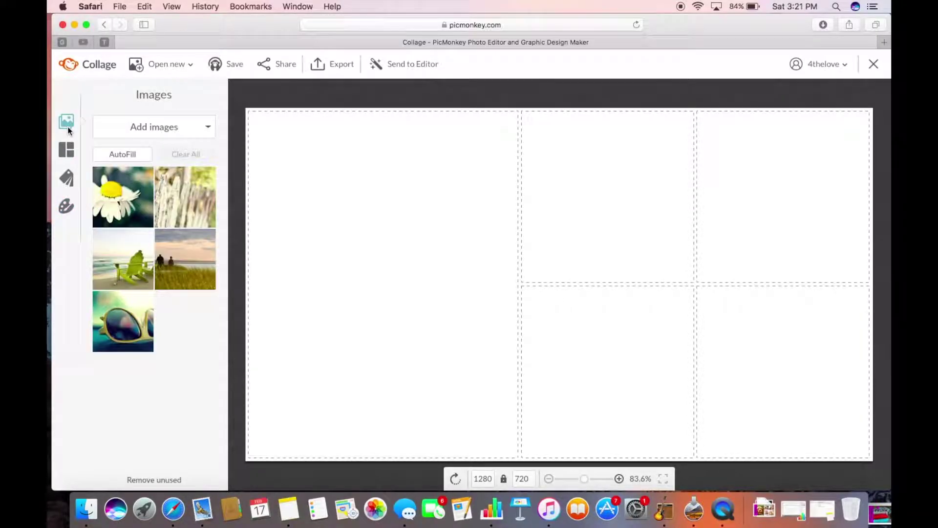
{"action": "left_click", "coordinate": [142, 134]}
{"action": "left_click", "coordinate": [147, 149]}
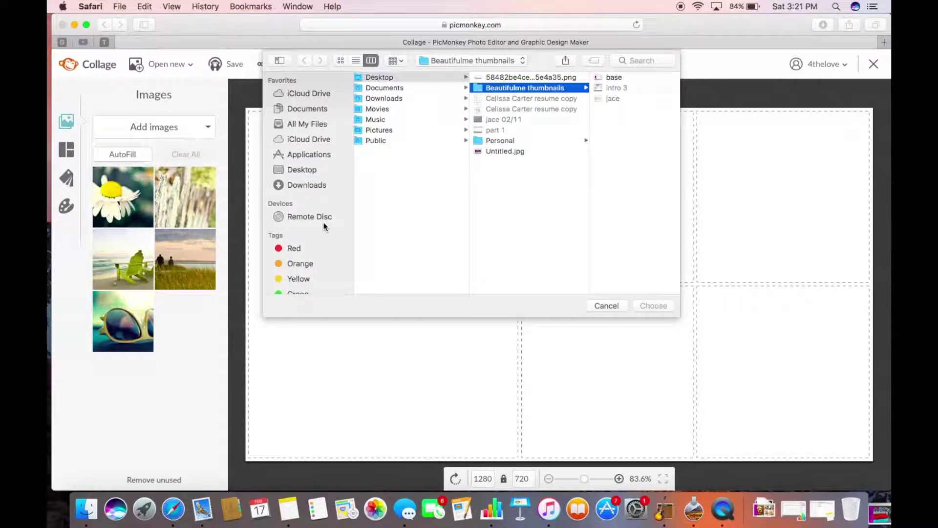
{"action": "scroll", "coordinate": [324, 226], "scroll_direction": "down", "scroll_amount": 5}
{"action": "left_click", "coordinate": [301, 282]}
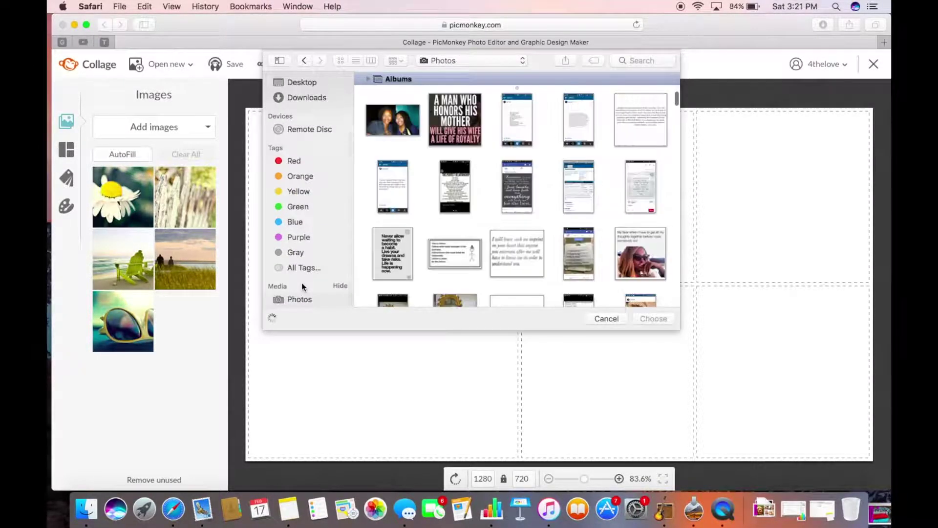
{"action": "scroll", "coordinate": [512, 224], "scroll_direction": "down", "scroll_amount": 20}
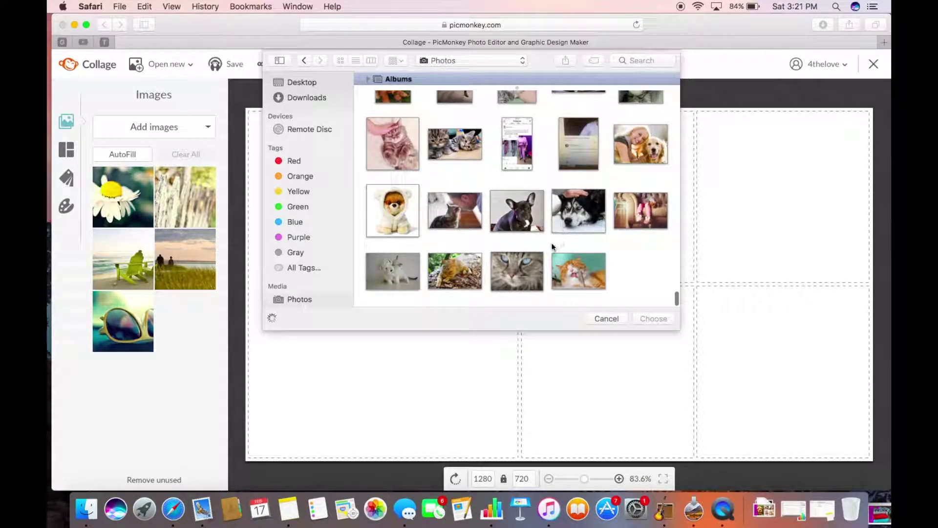
{"action": "left_click", "coordinate": [522, 268]}
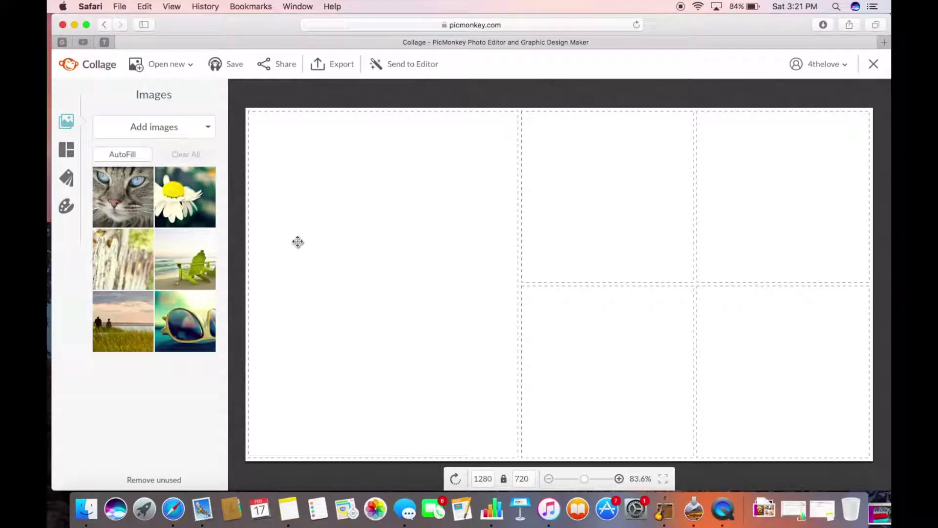
Step: Import seven pet photos together from the computer's Photos library, from the black French bulldog through the orange cat licking its paw
{"action": "left_click", "coordinate": [169, 134]}
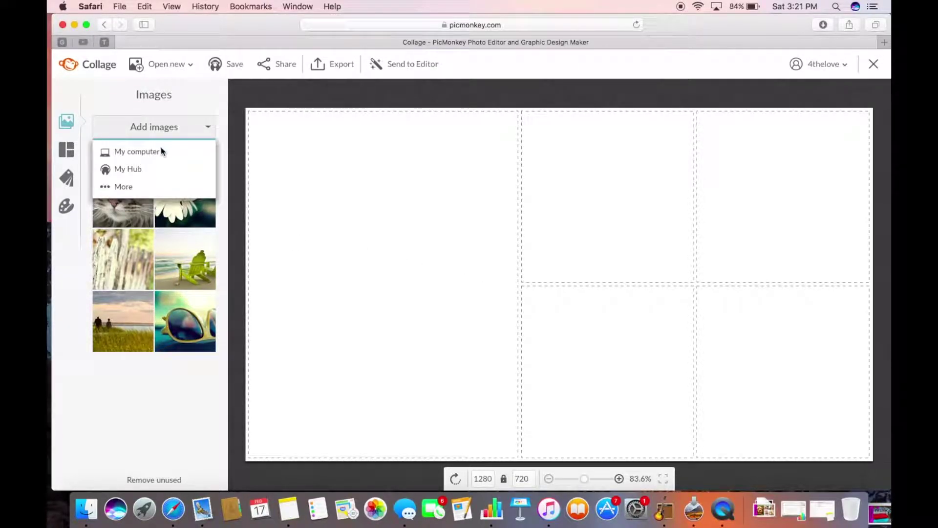
{"action": "left_click", "coordinate": [161, 149]}
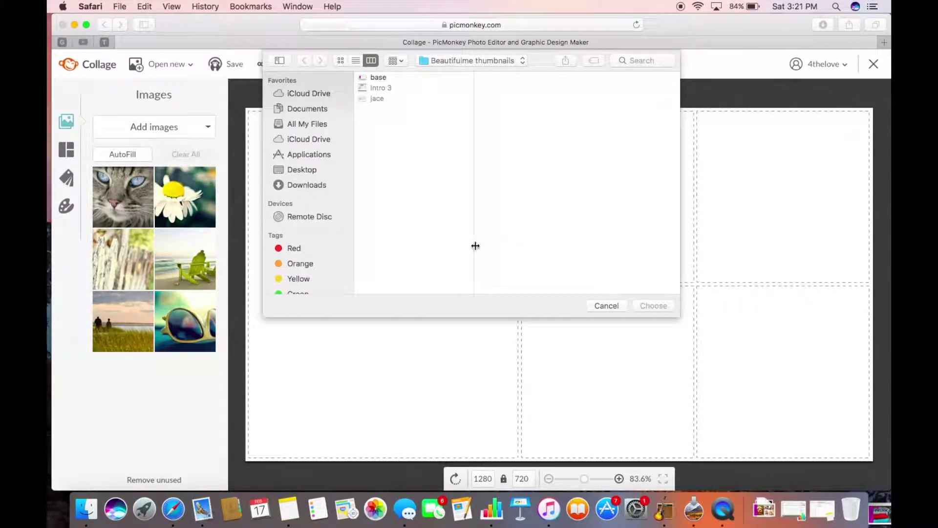
{"action": "scroll", "coordinate": [343, 253], "scroll_direction": "down", "scroll_amount": 5}
{"action": "left_click", "coordinate": [300, 285]}
{"action": "scroll", "coordinate": [447, 278], "scroll_direction": "down", "scroll_amount": 5}
{"action": "scroll", "coordinate": [482, 281], "scroll_direction": "down", "scroll_amount": 5}
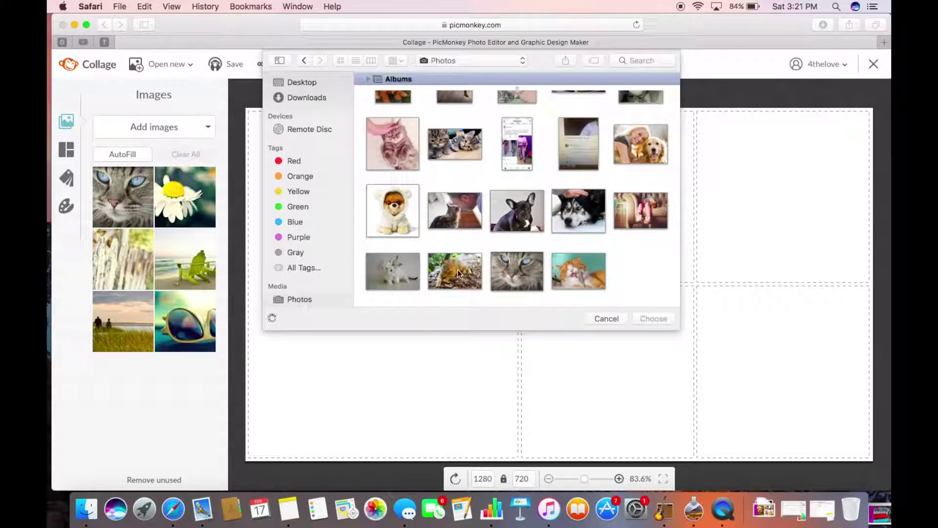
{"action": "left_click", "coordinate": [405, 271]}
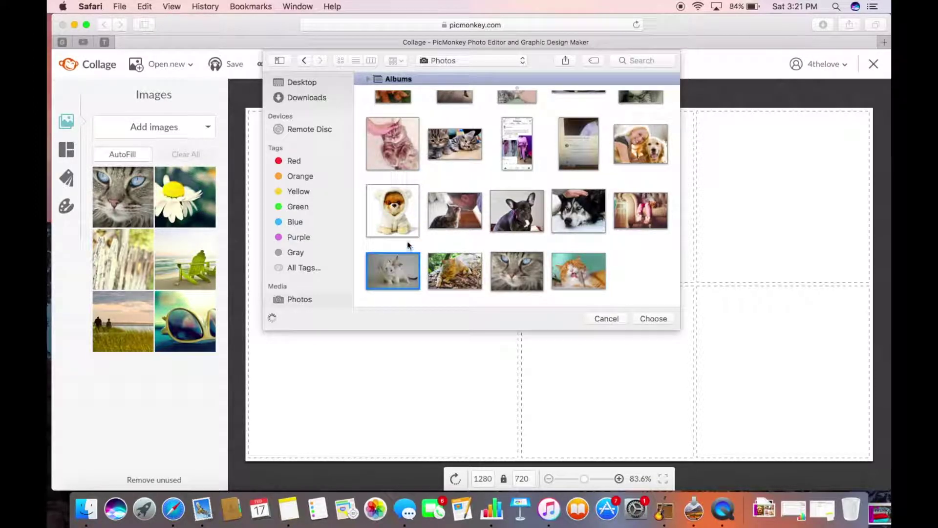
{"action": "left_click", "coordinate": [522, 224]}
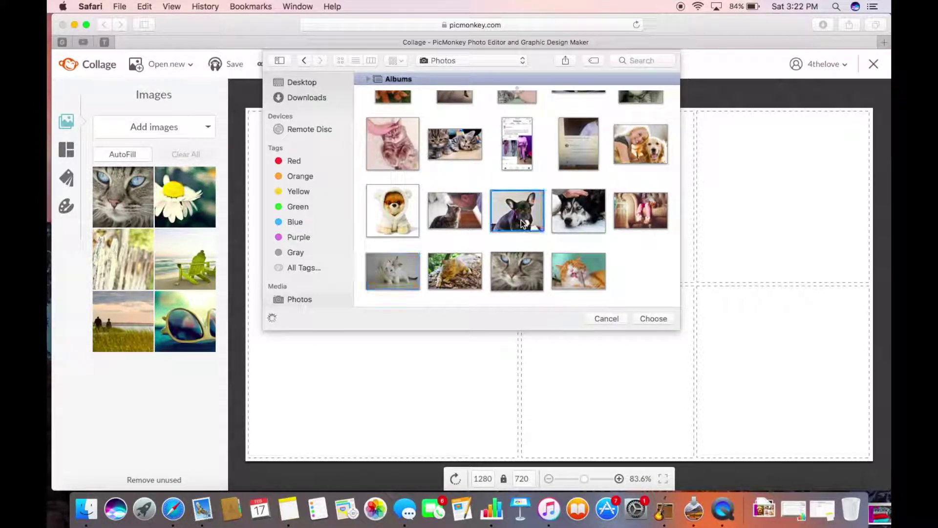
{"action": "left_click", "coordinate": [557, 222], "text": "super"}
{"action": "left_click", "coordinate": [402, 259], "text": "shift"}
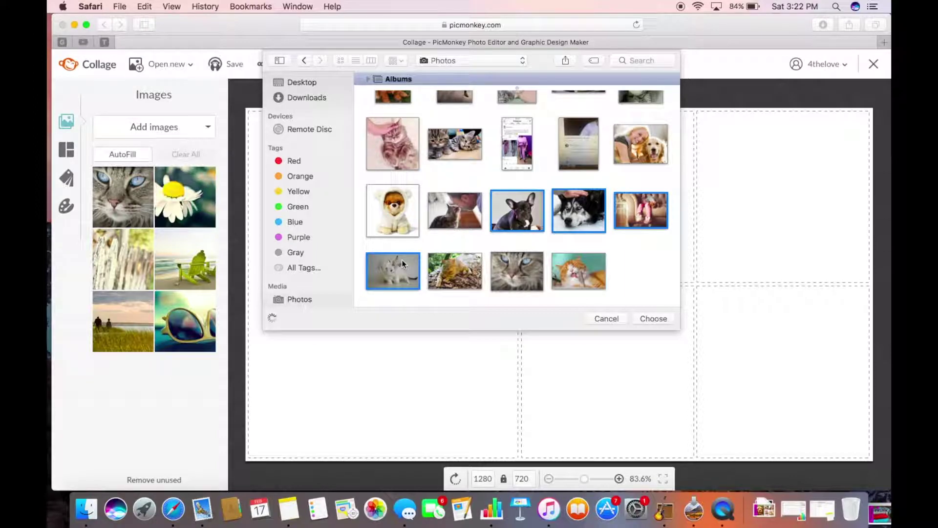
{"action": "left_click", "coordinate": [568, 277], "text": "shift"}
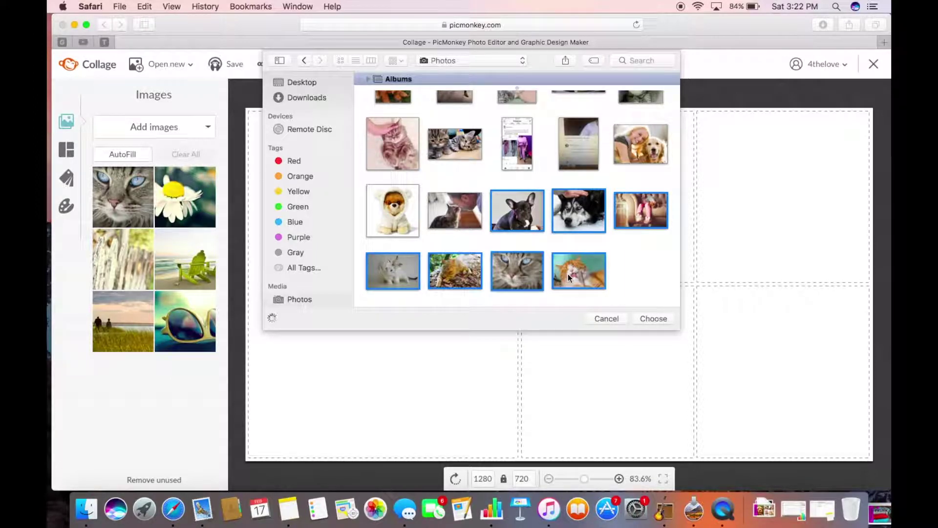
{"action": "left_click", "coordinate": [641, 321]}
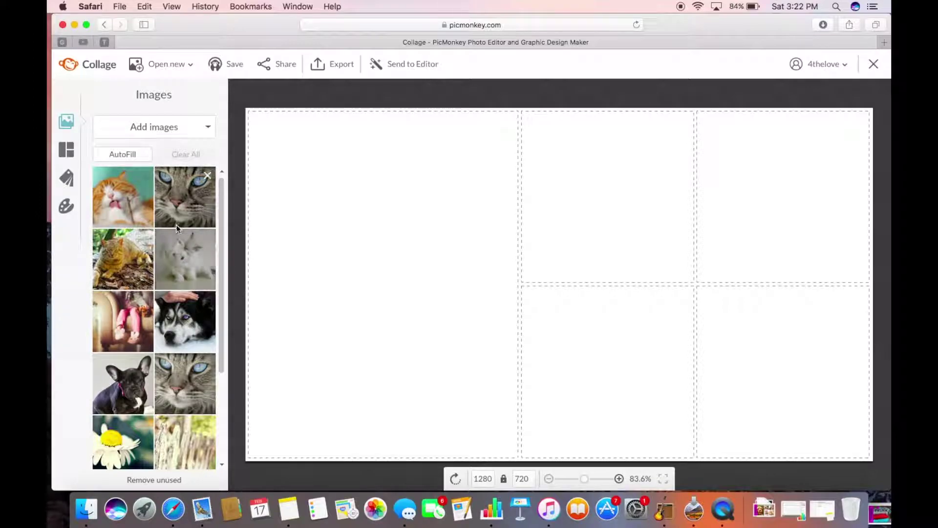
Step: Try the blue-eyed cat photo in the large cell, shrink it to 131%, and remove it from the cell
{"action": "left_click_drag", "start_coordinate": [176, 225], "coordinate": [321, 266]}
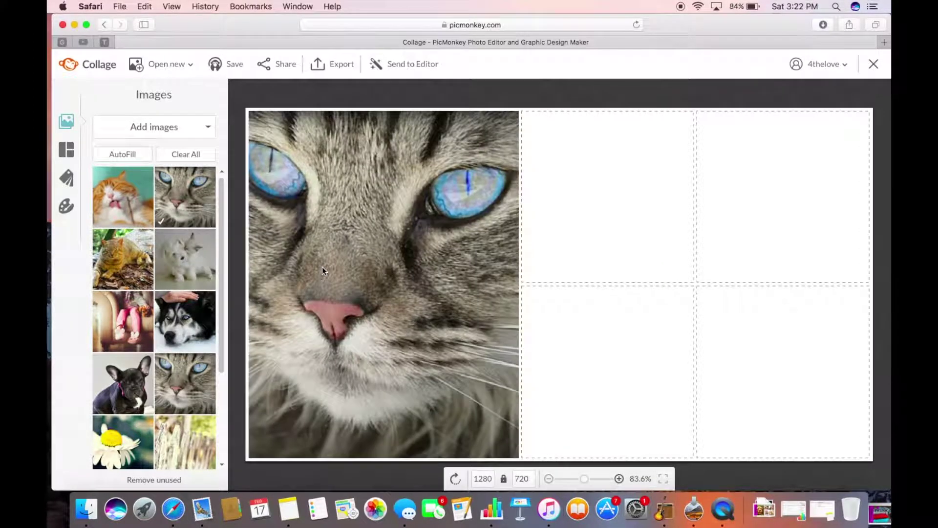
{"action": "mouse_move", "coordinate": [315, 229]}
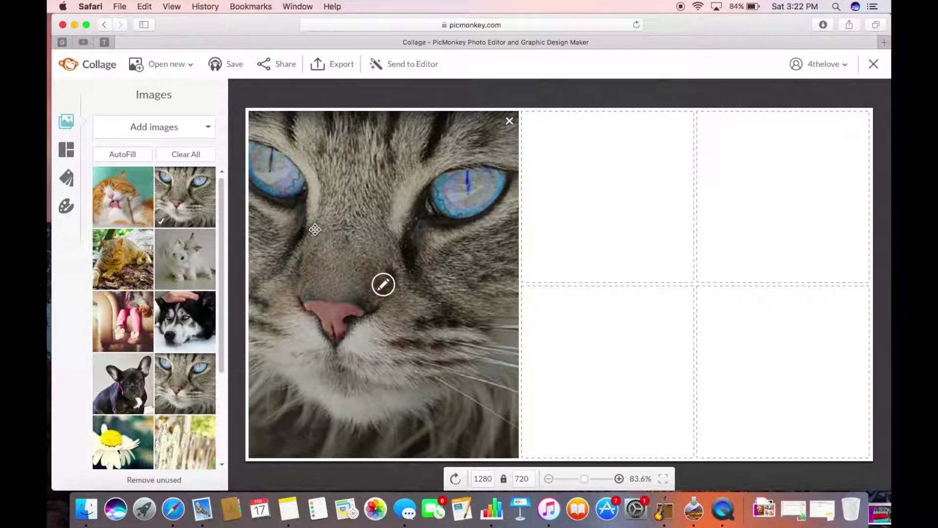
{"action": "left_click", "coordinate": [383, 285]}
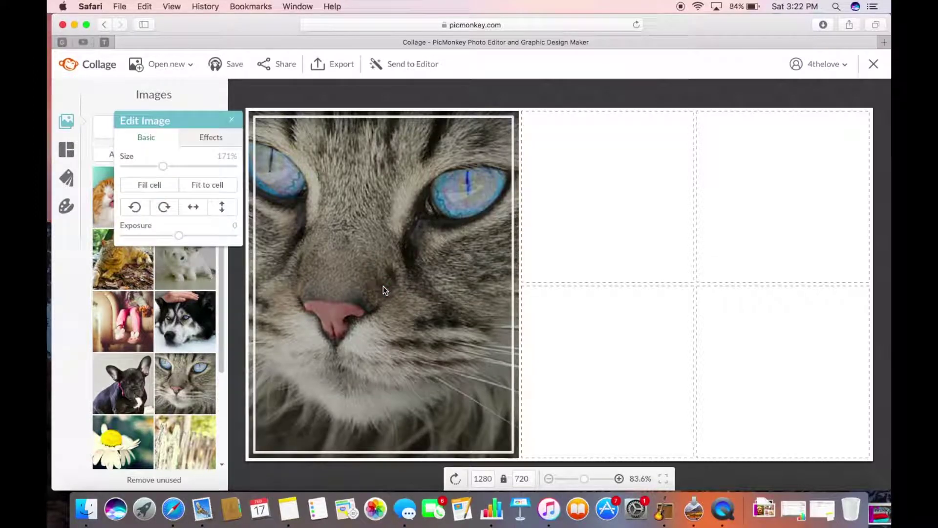
{"action": "left_click_drag", "start_coordinate": [163, 165], "coordinate": [141, 166]}
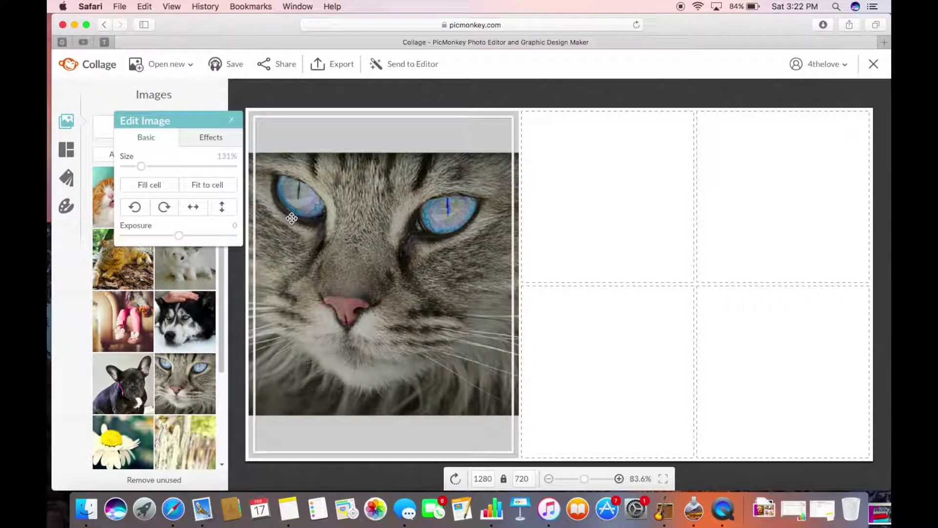
{"action": "left_click", "coordinate": [233, 120]}
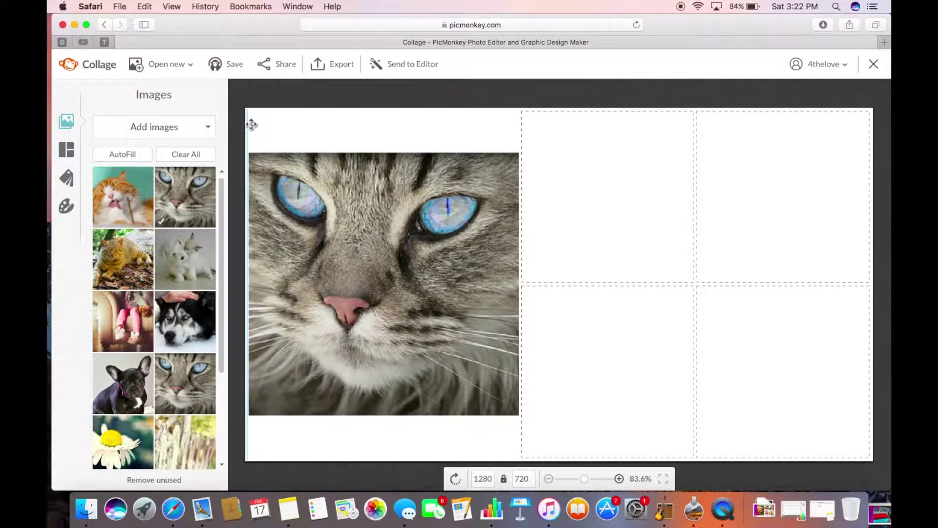
{"action": "left_click", "coordinate": [510, 120]}
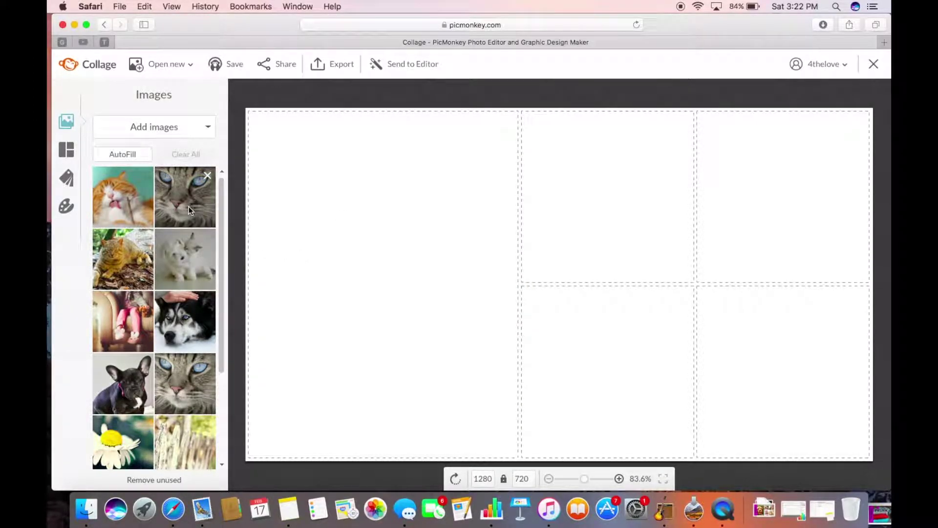
Step: Fill the four small cells with the blue-eyed cat, husky, white puppy with kitten, and black French bulldog photos
{"action": "left_click_drag", "start_coordinate": [188, 207], "coordinate": [580, 222]}
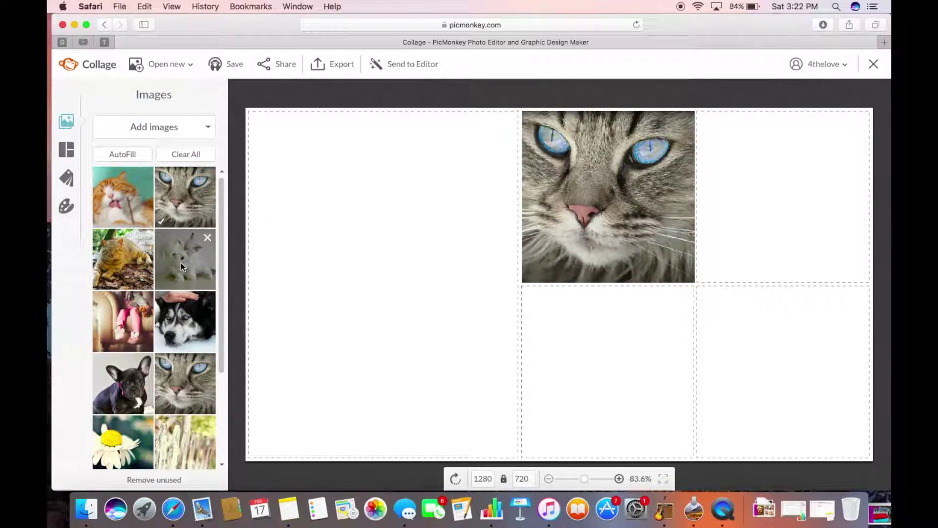
{"action": "left_click_drag", "start_coordinate": [184, 318], "coordinate": [762, 395]}
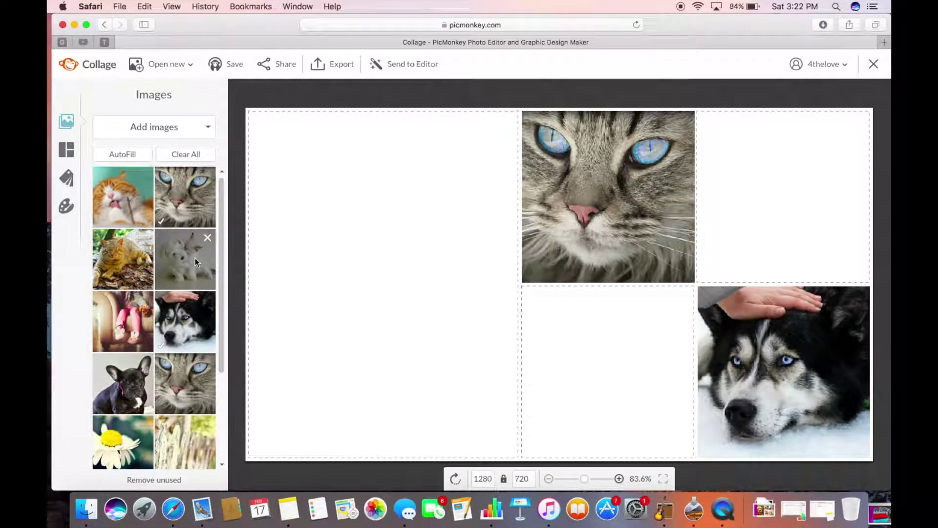
{"action": "left_click_drag", "start_coordinate": [194, 258], "coordinate": [573, 385]}
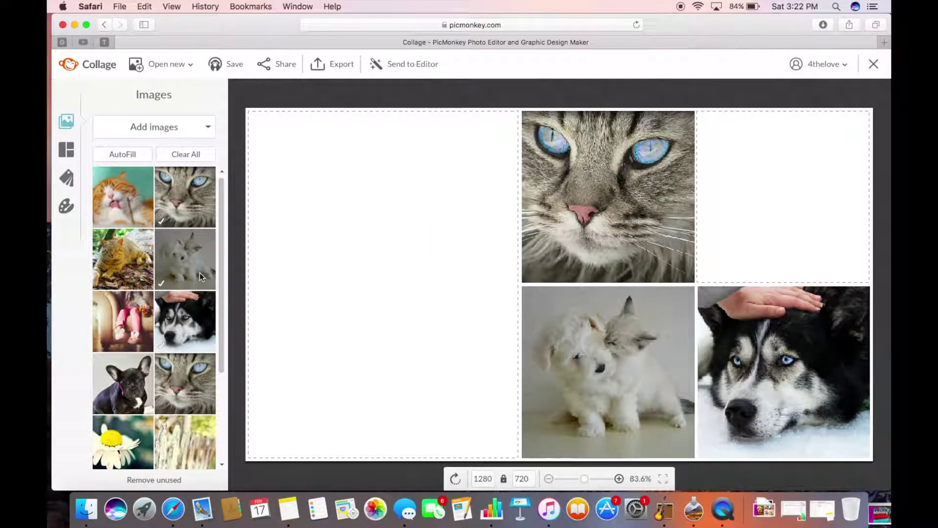
{"action": "left_click_drag", "start_coordinate": [122, 386], "coordinate": [749, 230]}
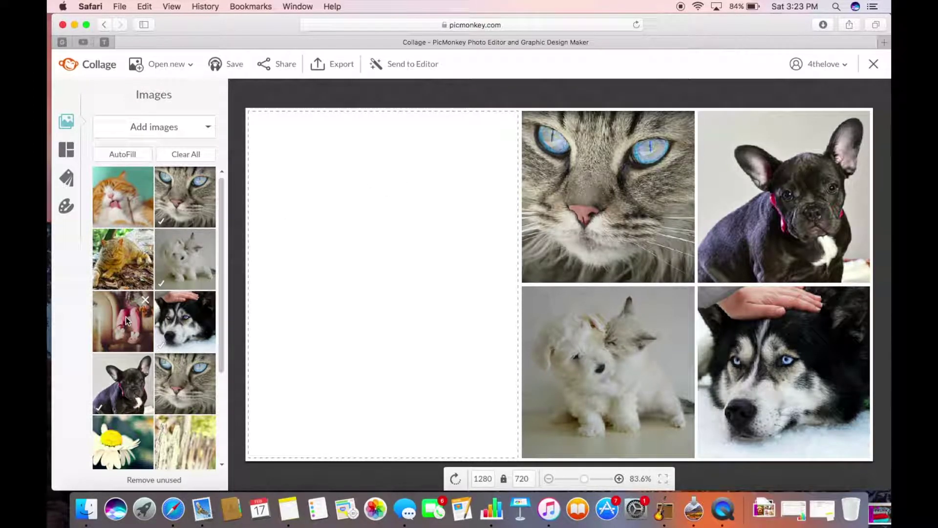
Step: Try the pink-slippers, resting tabby and paw-licking orange cat photos one by one in the large cell, removing each
{"action": "left_click_drag", "start_coordinate": [125, 316], "coordinate": [330, 284]}
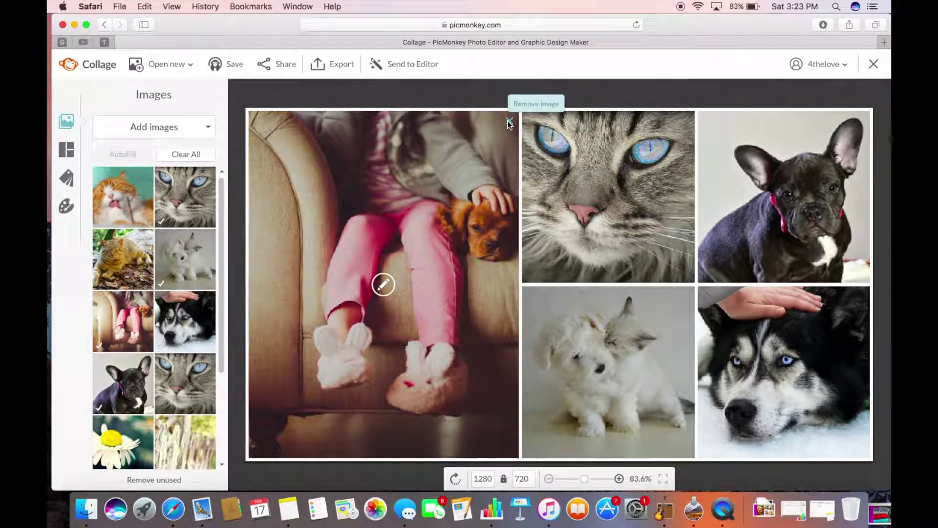
{"action": "left_click", "coordinate": [508, 121]}
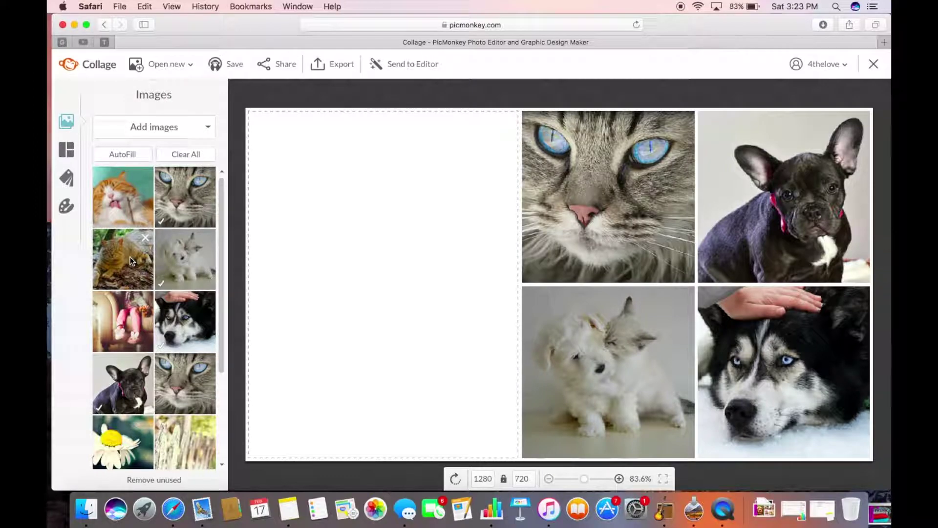
{"action": "left_click_drag", "start_coordinate": [129, 260], "coordinate": [340, 286]}
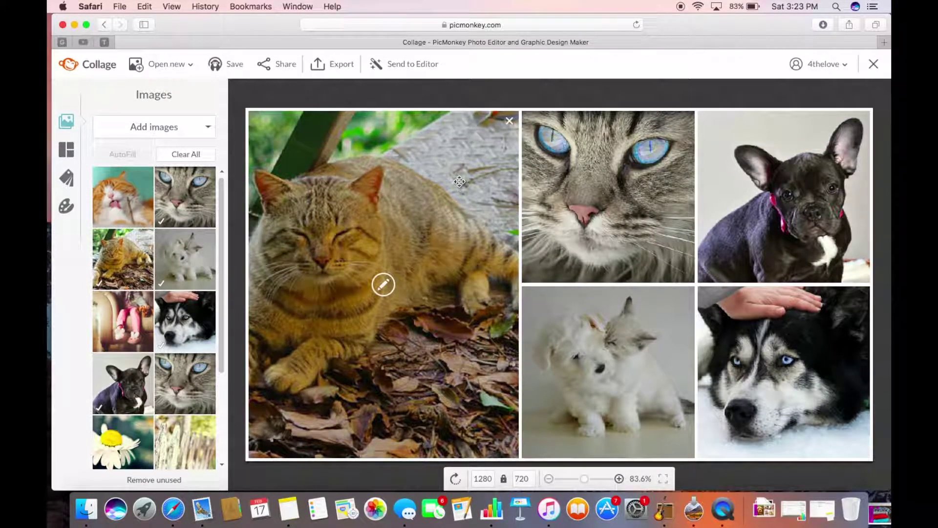
{"action": "left_click", "coordinate": [511, 122]}
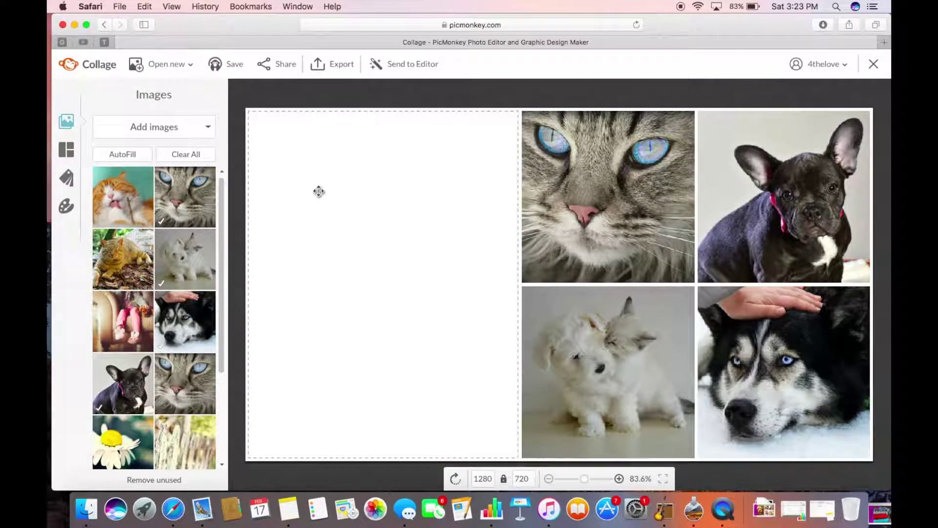
{"action": "mouse_move", "coordinate": [128, 201]}
{"action": "left_mouse_down"}
{"action": "mouse_move", "coordinate": [323, 262]}
{"action": "mouse_move", "coordinate": [342, 290]}
{"action": "mouse_move", "coordinate": [453, 279]}
{"action": "left_mouse_up"}
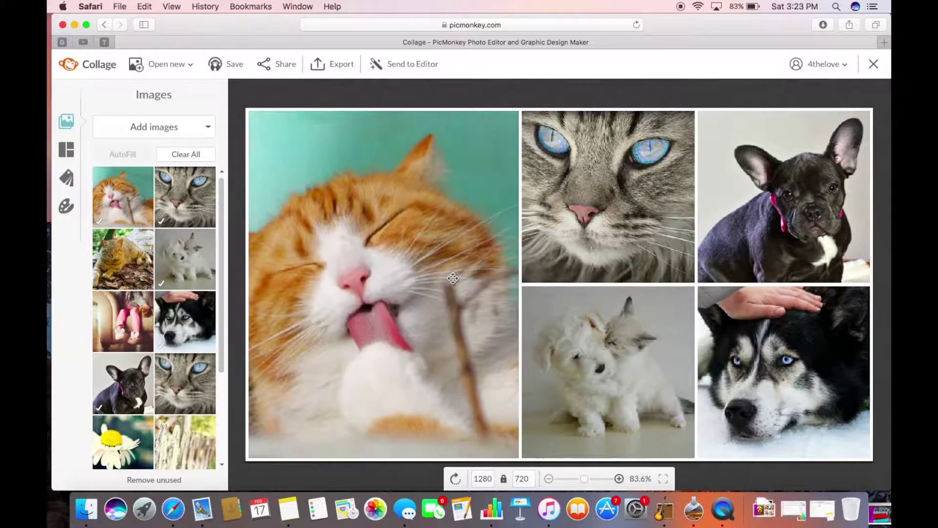
{"action": "left_click", "coordinate": [511, 122]}
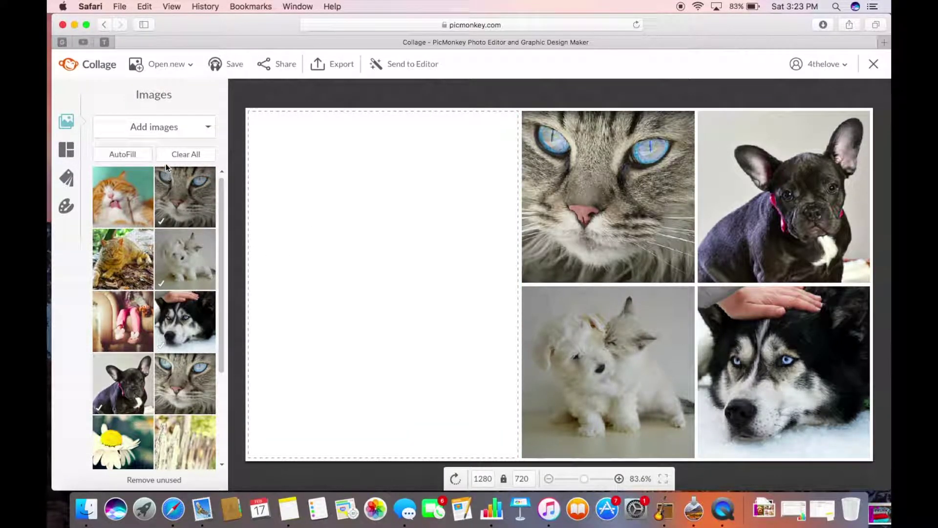
Step: Import the brown puppy photo from the computer's Photos library and place it in the large cell
{"action": "left_click", "coordinate": [163, 128]}
{"action": "left_click", "coordinate": [151, 151]}
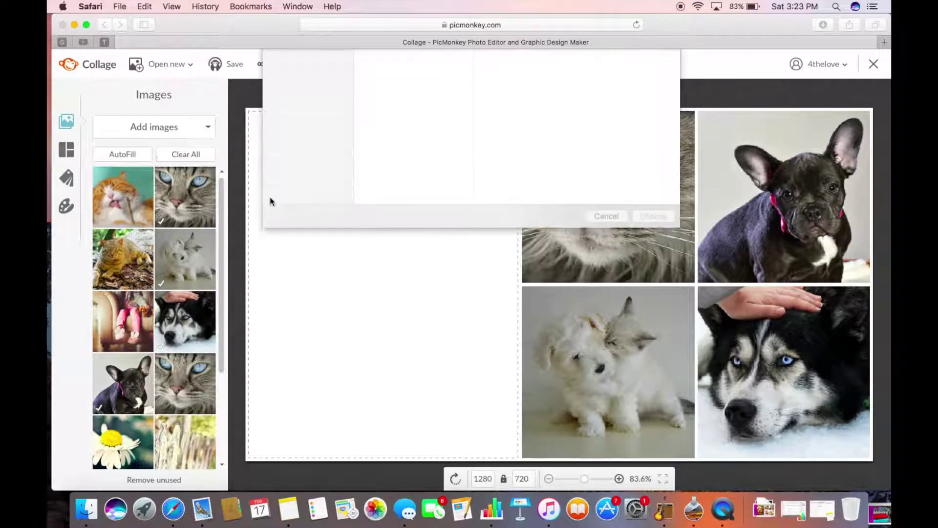
{"action": "scroll", "coordinate": [305, 242], "scroll_direction": "down", "scroll_amount": 5}
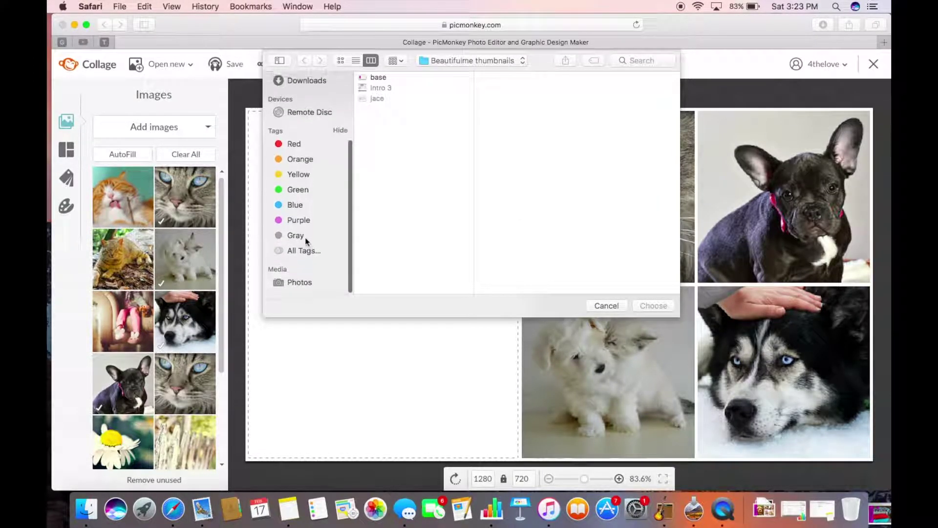
{"action": "left_click", "coordinate": [299, 287]}
{"action": "scroll", "coordinate": [451, 265], "scroll_direction": "down", "scroll_amount": 5}
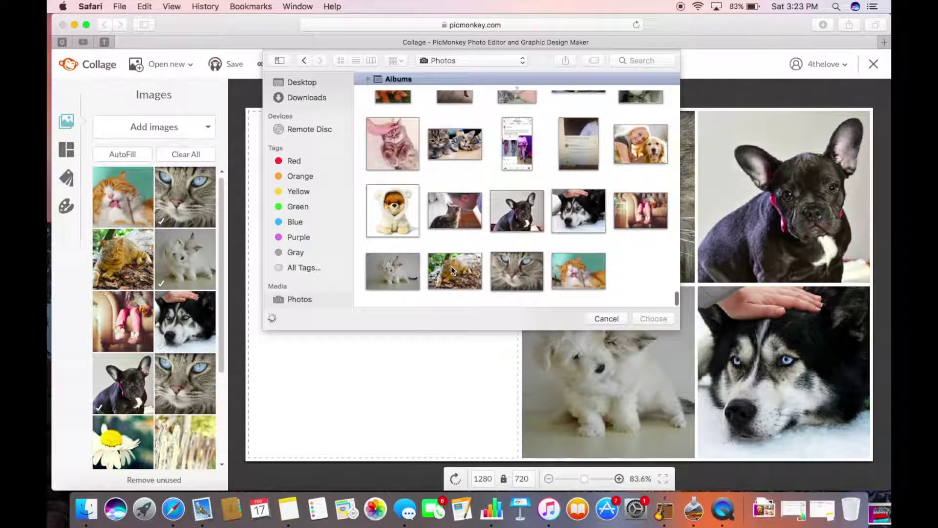
{"action": "scroll", "coordinate": [445, 263], "scroll_direction": "up", "scroll_amount": 1}
{"action": "double_click", "coordinate": [398, 174]}
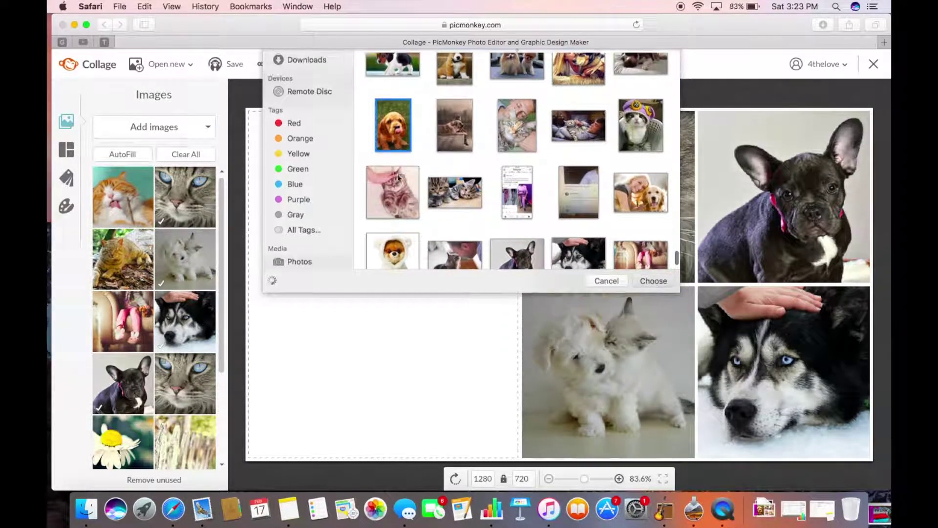
{"action": "left_click_drag", "start_coordinate": [152, 208], "coordinate": [346, 274]}
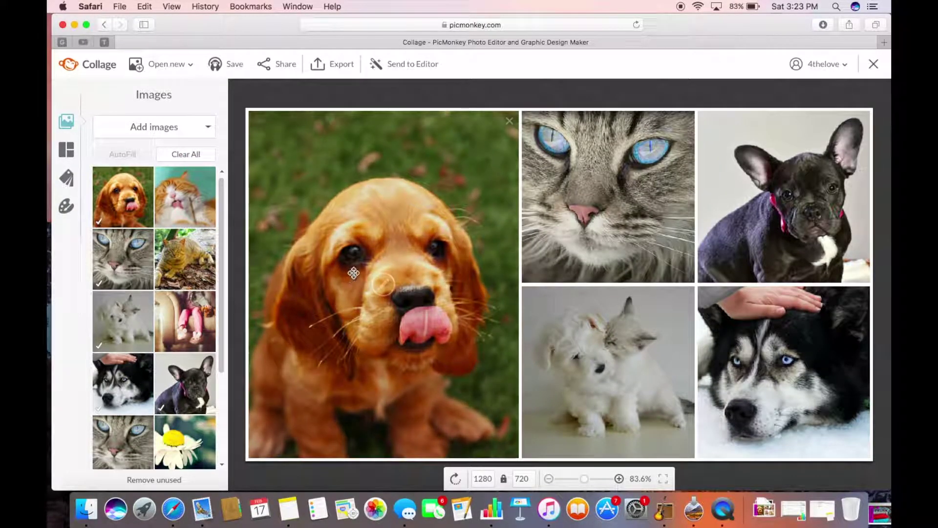
{"action": "mouse_move", "coordinate": [382, 277]}
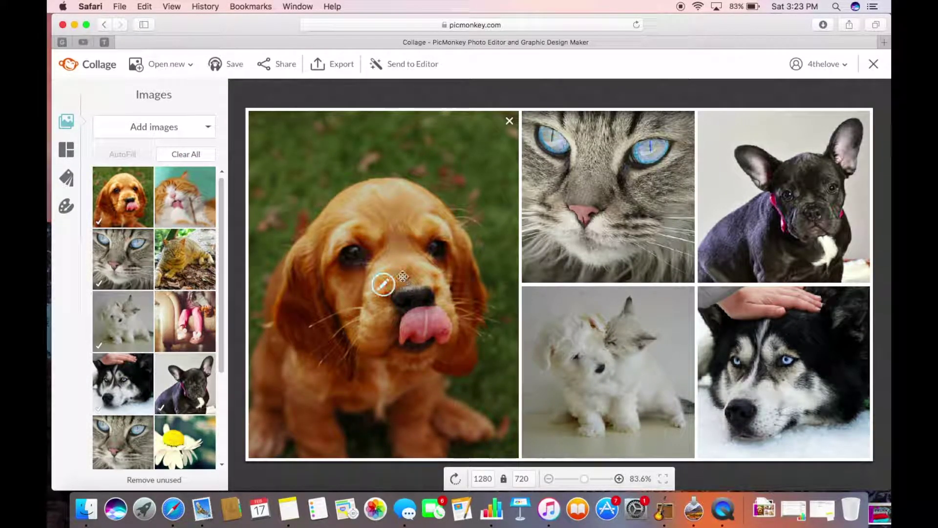
Step: Flip the brown puppy photo horizontally, shrink it, and shift it right within its cell to leave a blank strip along the collage's left edge
{"action": "left_click", "coordinate": [384, 289]}
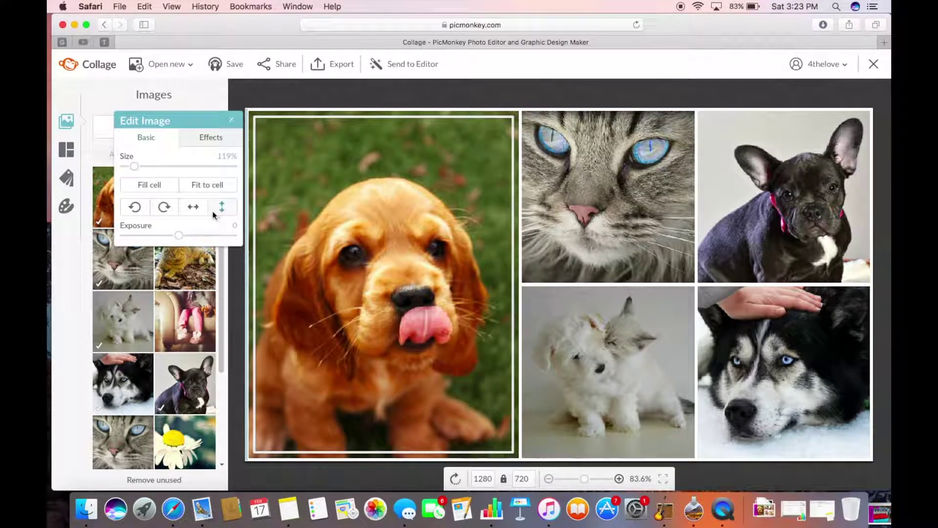
{"action": "left_click", "coordinate": [199, 211]}
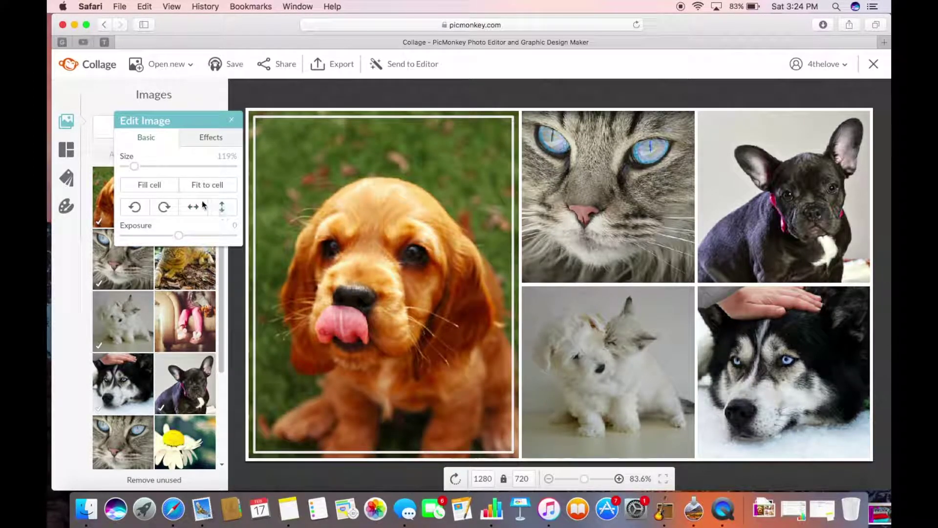
{"action": "left_click_drag", "start_coordinate": [134, 166], "coordinate": [130, 168]}
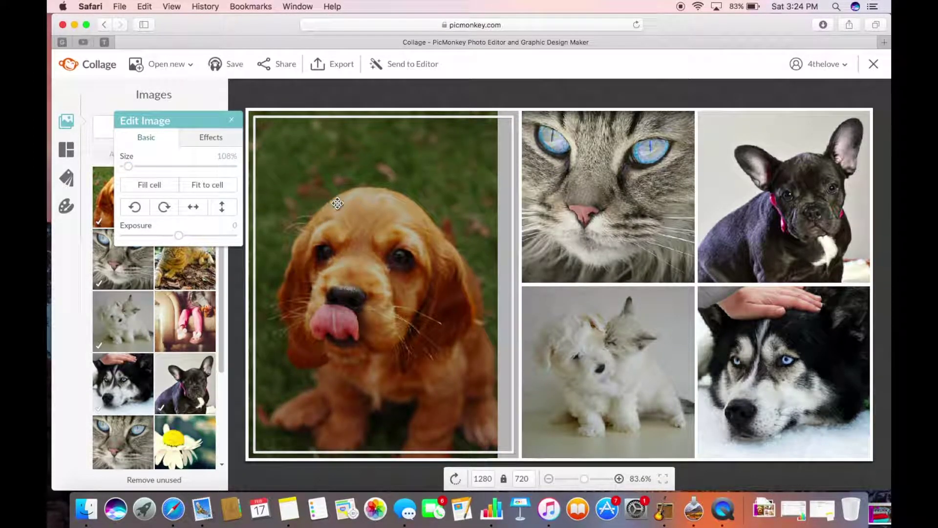
{"action": "left_click_drag", "start_coordinate": [350, 206], "coordinate": [329, 206]}
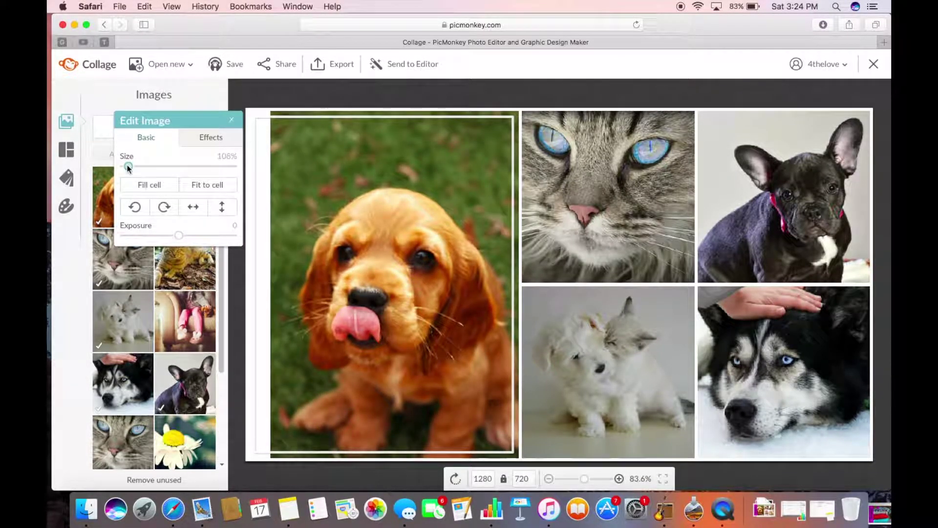
{"action": "left_click_drag", "start_coordinate": [129, 168], "coordinate": [123, 168]}
{"action": "left_click", "coordinate": [307, 485]}
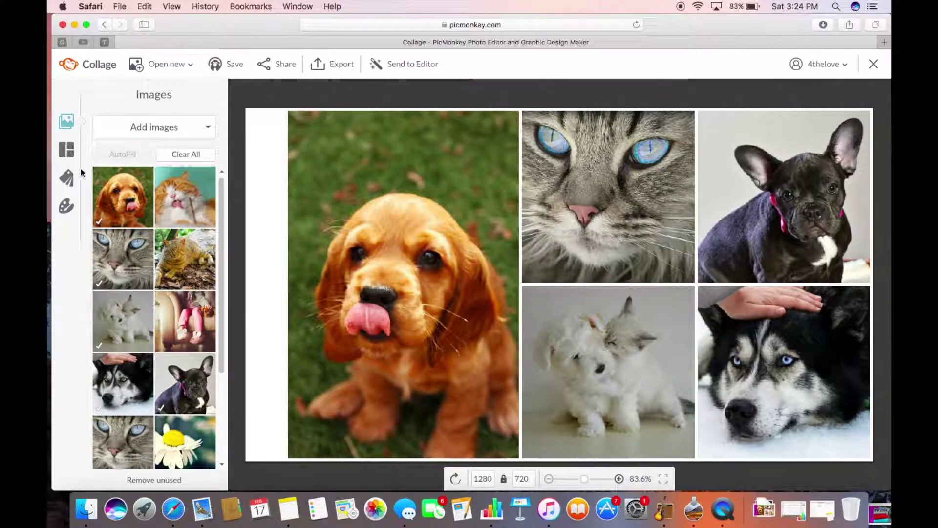
Step: Try a collage cell spacing of 0, and set the spacing back to 6
{"action": "left_click", "coordinate": [69, 180]}
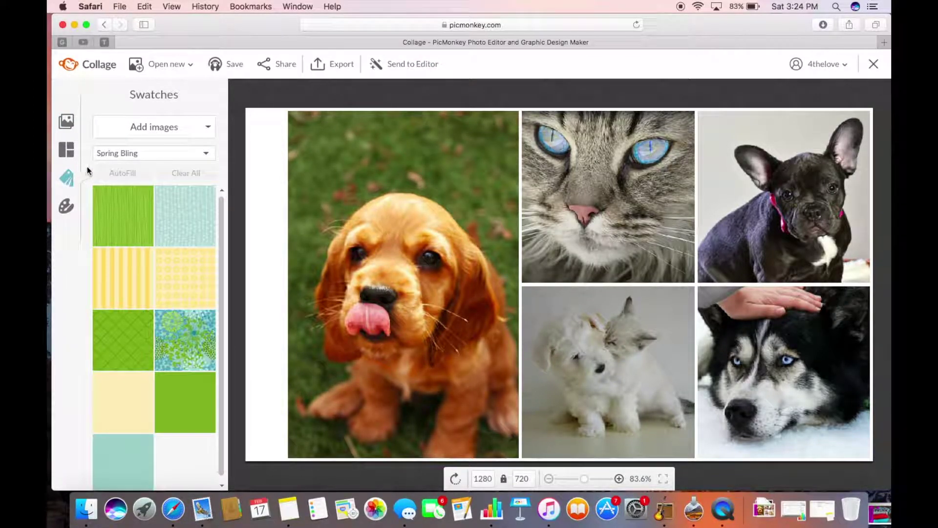
{"action": "left_click", "coordinate": [67, 206]}
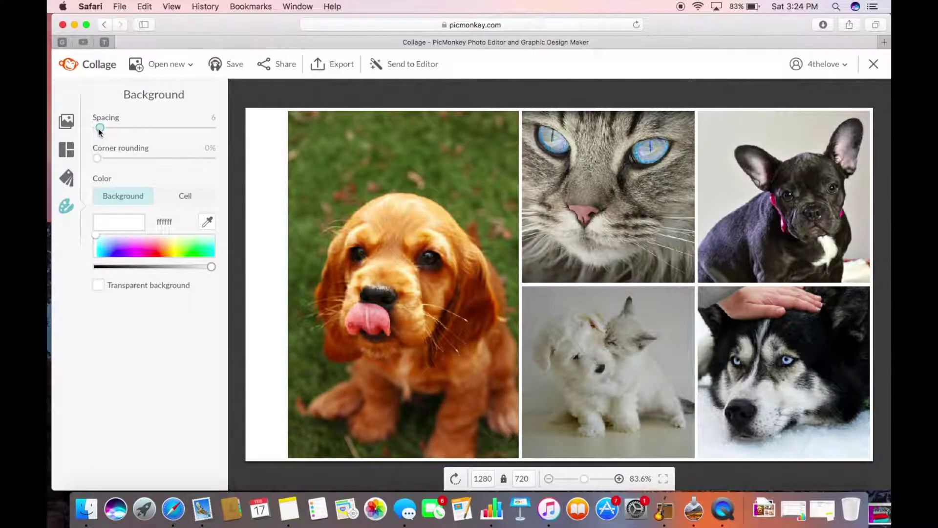
{"action": "left_click_drag", "start_coordinate": [99, 131], "coordinate": [90, 135]}
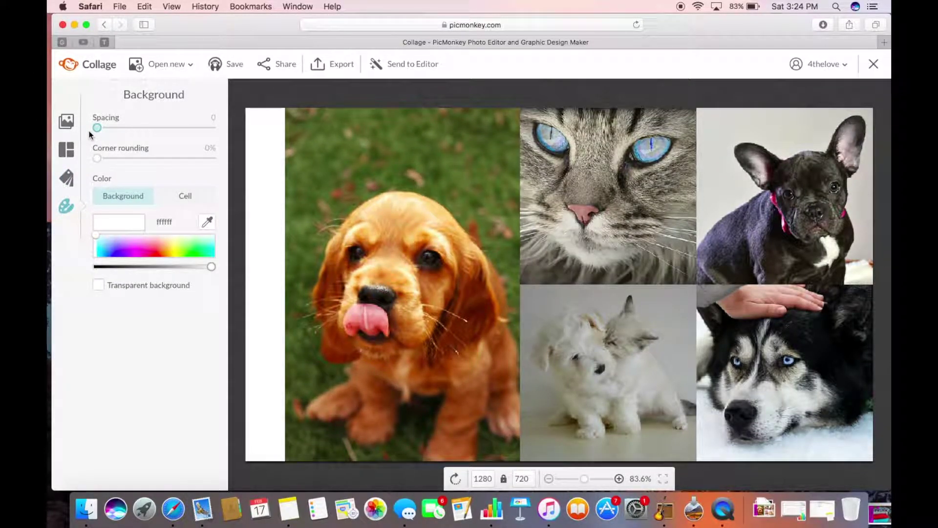
{"action": "left_click_drag", "start_coordinate": [97, 130], "coordinate": [100, 130]}
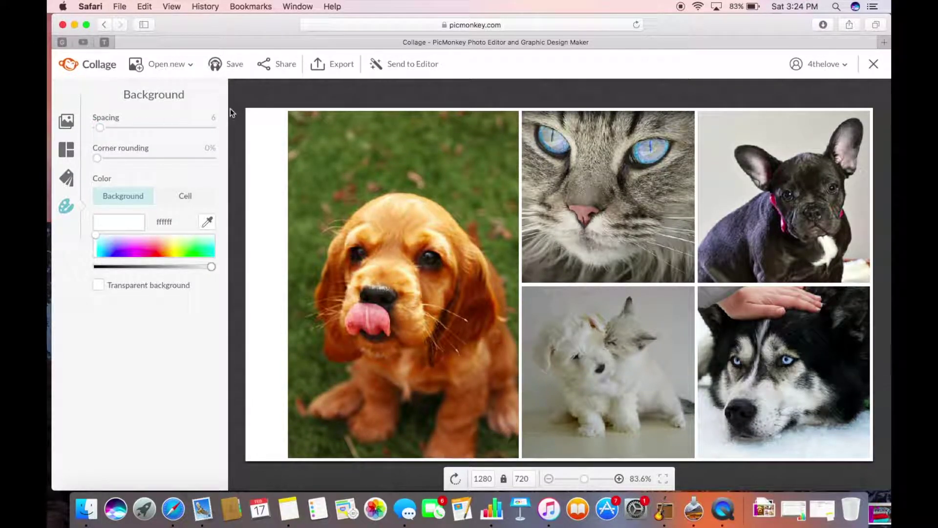
Step: Export the collage to the Editor and add a geometric rectangle overlay
{"action": "left_click", "coordinate": [390, 69]}
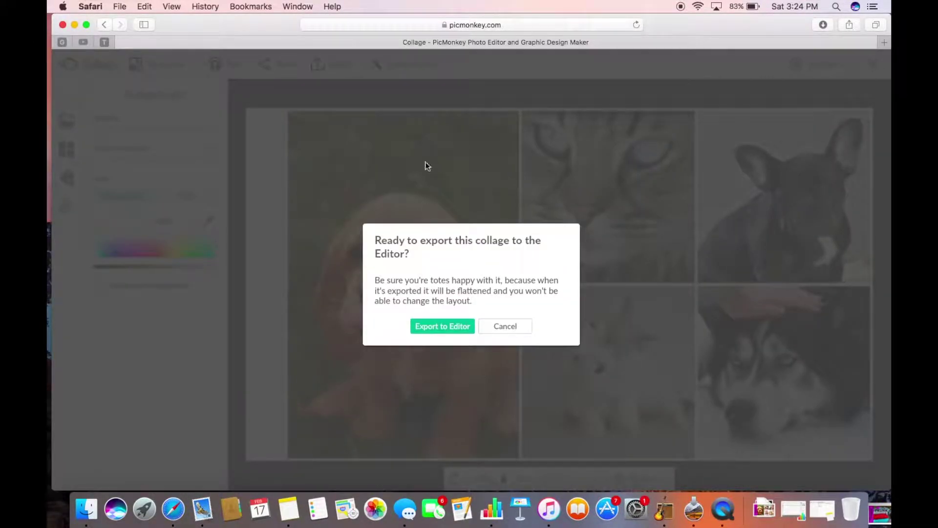
{"action": "left_click", "coordinate": [432, 326]}
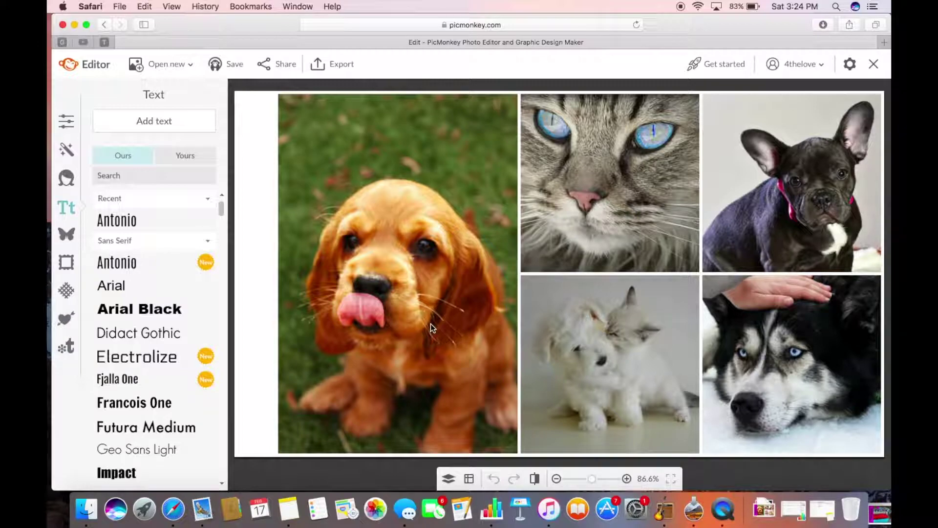
{"action": "left_click", "coordinate": [71, 233]}
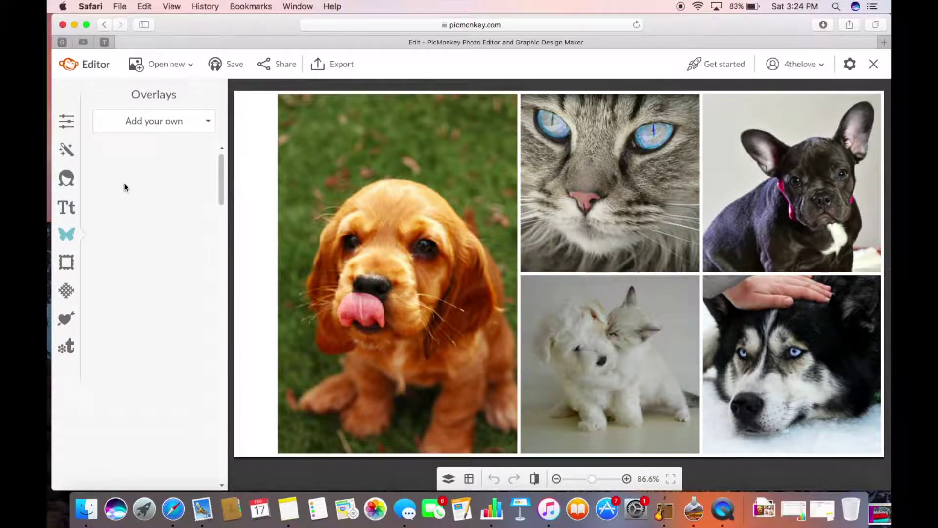
{"action": "left_click", "coordinate": [139, 177]}
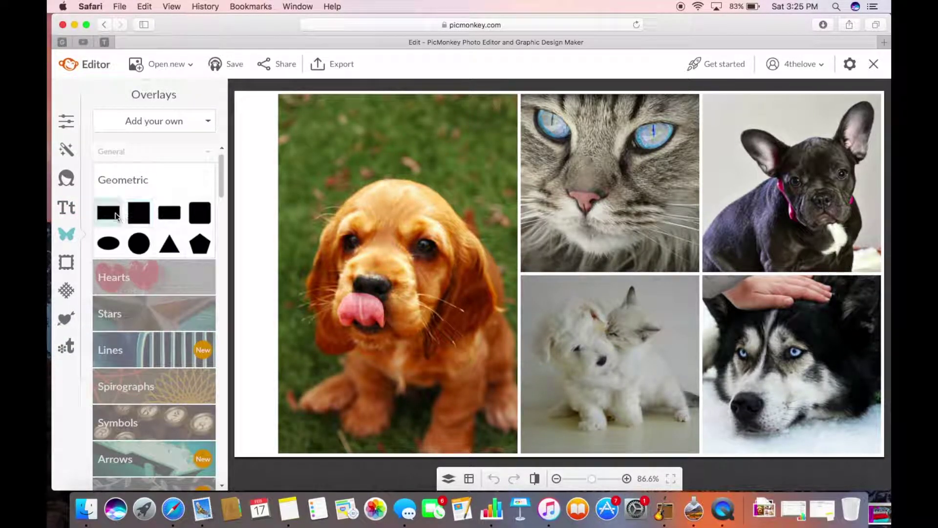
{"action": "left_click", "coordinate": [109, 212]}
Step: Stretch the rectangle over the full height of the blank left strip, up to the puppy's ear, and colour it magenta d400d4
{"action": "left_click_drag", "start_coordinate": [550, 269], "coordinate": [256, 245]}
{"action": "left_click_drag", "start_coordinate": [279, 204], "coordinate": [266, 236]}
{"action": "left_click_drag", "start_coordinate": [264, 200], "coordinate": [267, 87]}
{"action": "left_click_drag", "start_coordinate": [268, 294], "coordinate": [266, 464]}
{"action": "left_click_drag", "start_coordinate": [236, 333], "coordinate": [229, 293]}
{"action": "left_click_drag", "start_coordinate": [273, 93], "coordinate": [272, 78]}
{"action": "left_click_drag", "start_coordinate": [269, 122], "coordinate": [276, 127]}
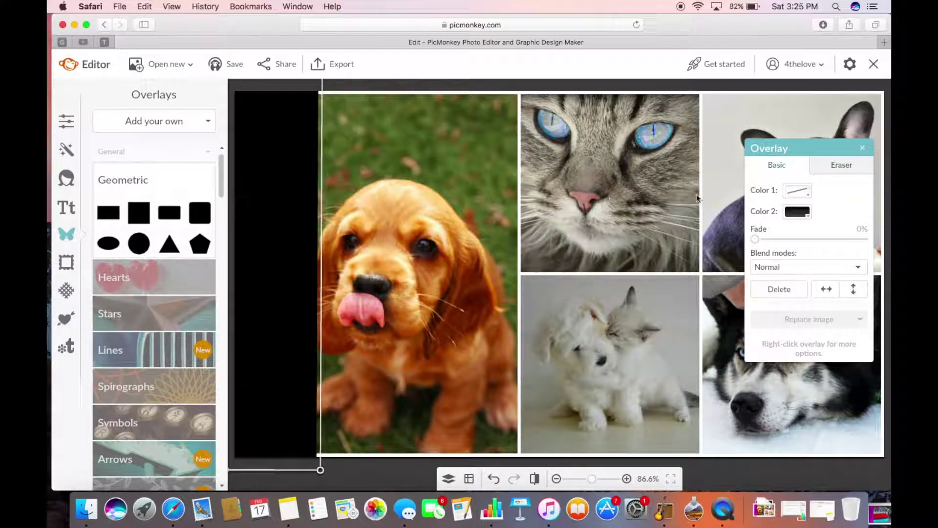
{"action": "left_click", "coordinate": [798, 212]}
{"action": "left_click", "coordinate": [873, 285]}
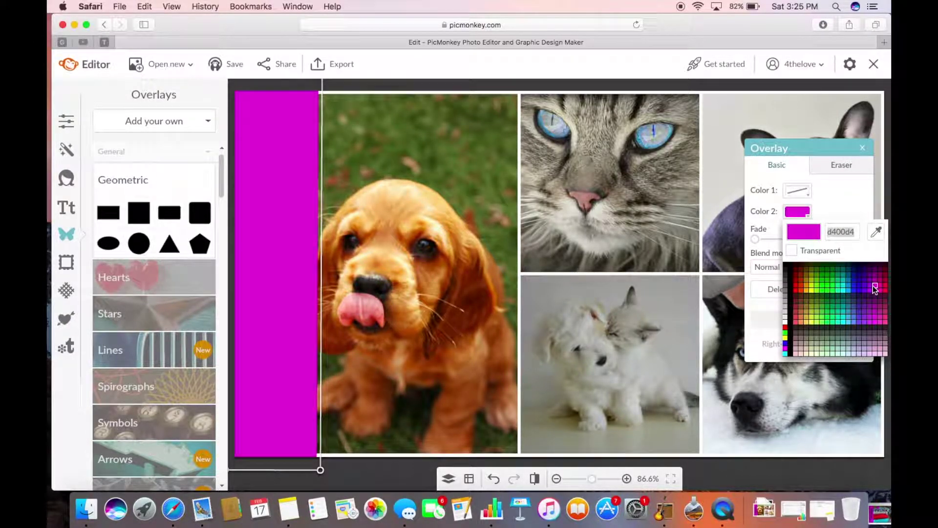
Step: Add the text "Beautifulme" in the Watermelon Script font
{"action": "left_click", "coordinate": [66, 207]}
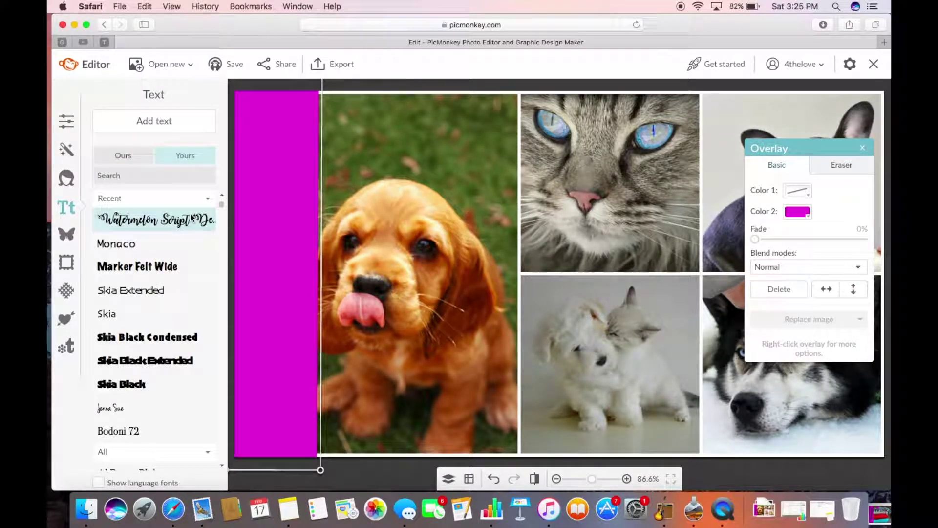
{"action": "left_click", "coordinate": [154, 120]}
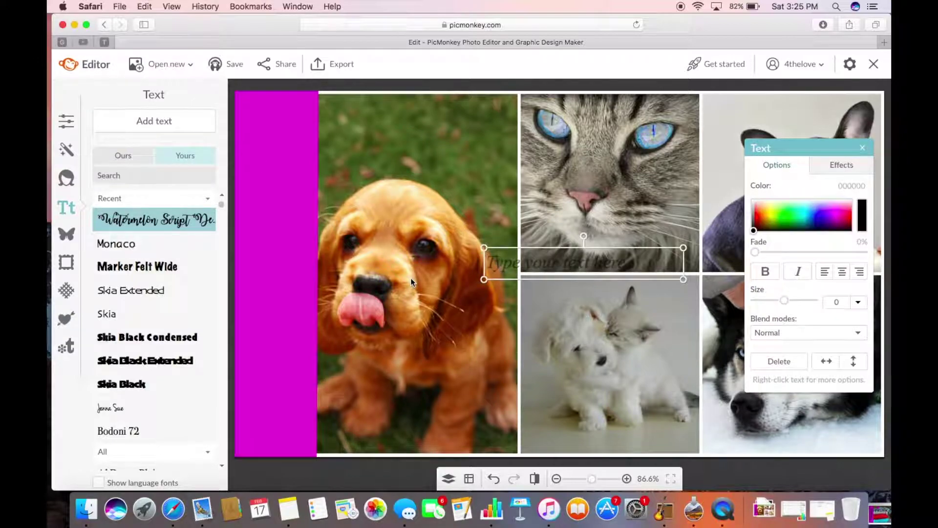
{"action": "type", "text": "Beautifulme"}
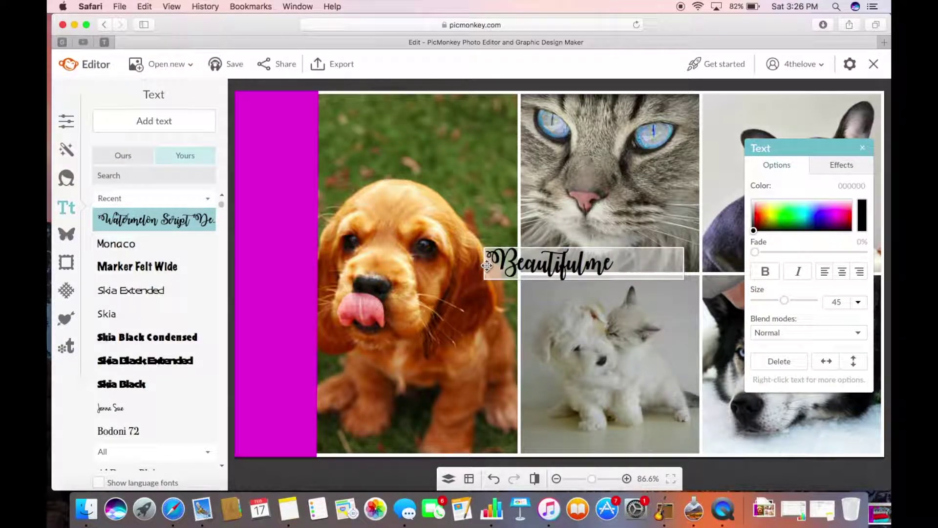
Step: Rotate the "Beautifulme" text to read upward, enlarge it to size 131, and place it on the magenta strip
{"action": "left_click", "coordinate": [581, 281]}
{"action": "left_click_drag", "start_coordinate": [581, 281], "coordinate": [575, 326]}
{"action": "left_click", "coordinate": [576, 283]}
{"action": "left_click", "coordinate": [574, 284]}
{"action": "left_click_drag", "start_coordinate": [583, 240], "coordinate": [535, 283]}
{"action": "left_click_drag", "start_coordinate": [581, 319], "coordinate": [305, 215]}
{"action": "left_click_drag", "start_coordinate": [259, 176], "coordinate": [273, 194]}
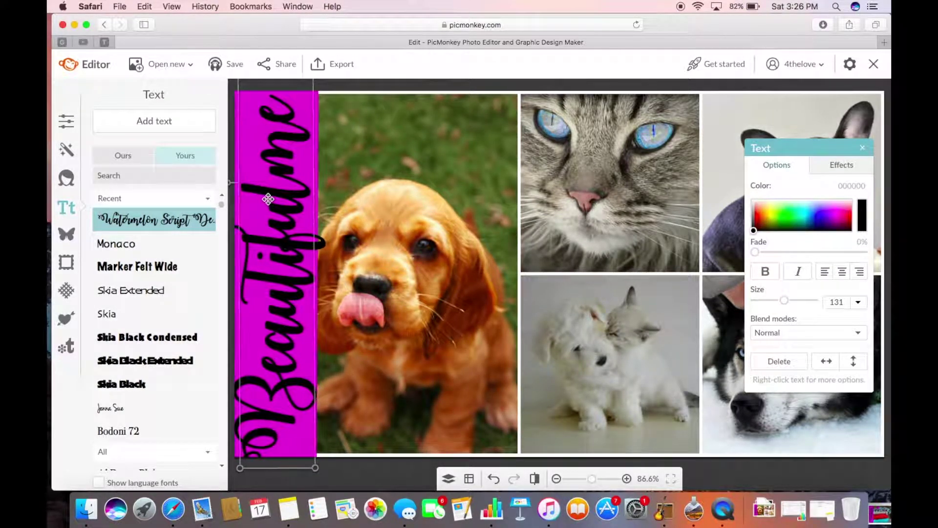
{"action": "left_click", "coordinate": [353, 154]}
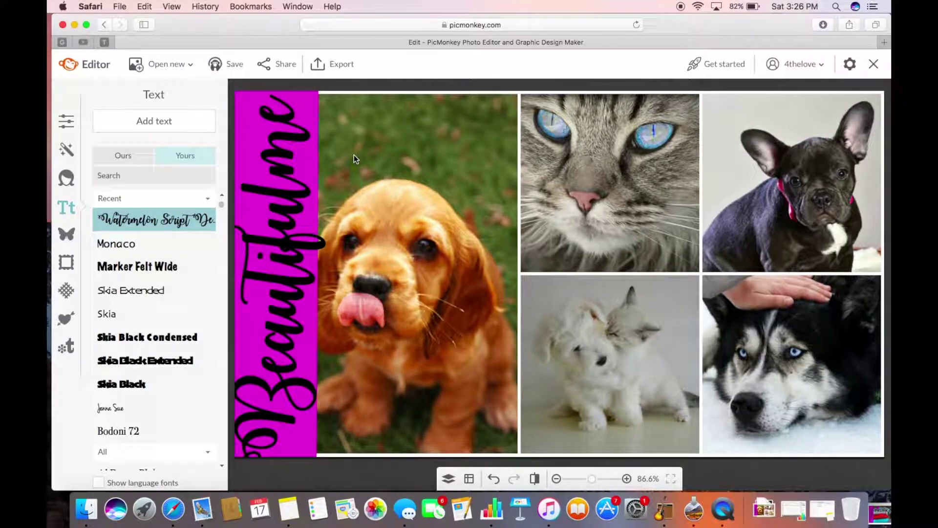
Step: Reduce the vertical "Beautifulme" text to size 111, straighten it, and fit it inside the magenta strip
{"action": "left_click", "coordinate": [286, 195]}
{"action": "left_click_drag", "start_coordinate": [314, 219], "coordinate": [306, 220]}
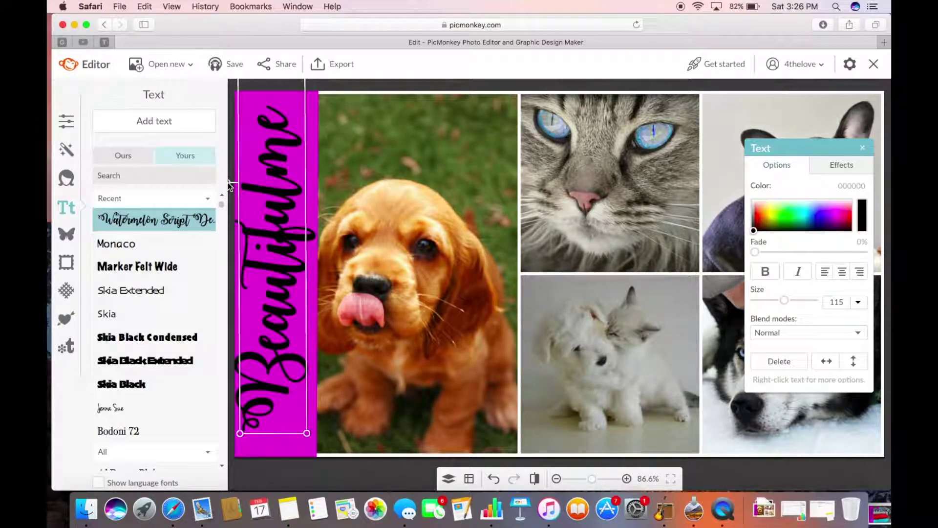
{"action": "left_click_drag", "start_coordinate": [243, 189], "coordinate": [234, 186]}
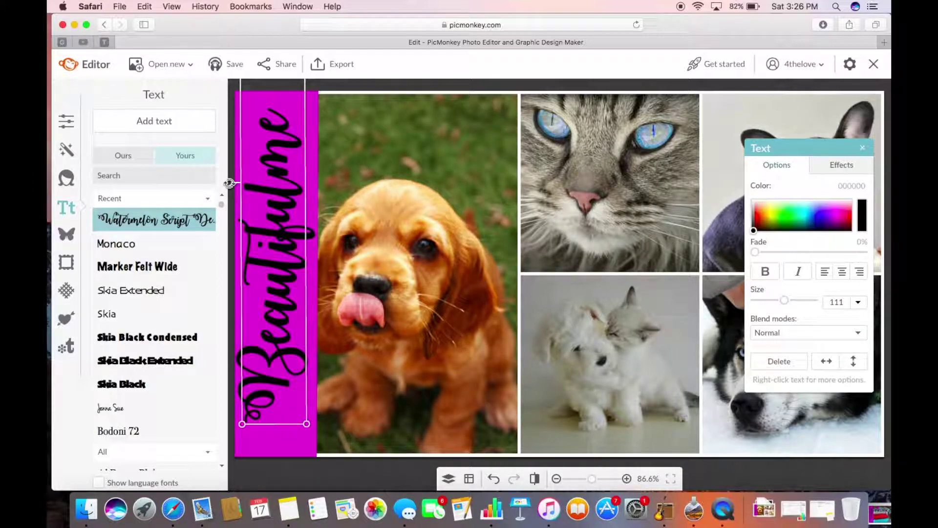
{"action": "left_click_drag", "start_coordinate": [229, 183], "coordinate": [232, 182]}
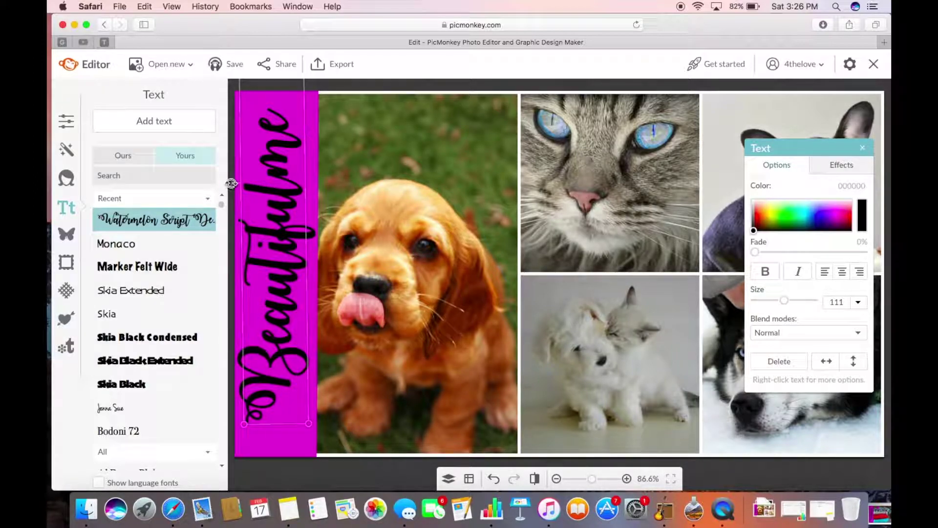
{"action": "left_click", "coordinate": [411, 163]}
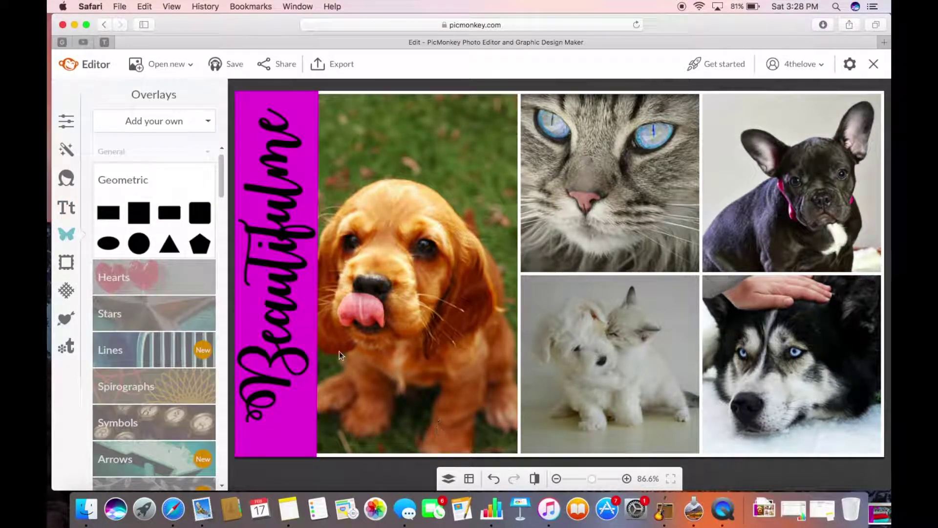
Step: Add a solid red basic heart between the brown puppy and blue-eyed cat, shrink it, tilt it counterclockwise, and fade it 29%
{"action": "left_click", "coordinate": [167, 281]}
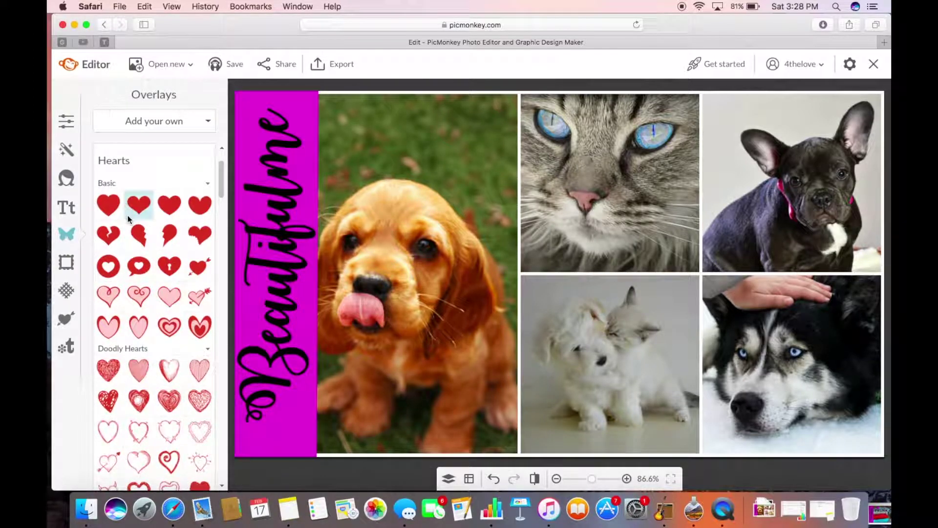
{"action": "left_click", "coordinate": [140, 208]}
{"action": "left_click_drag", "start_coordinate": [515, 233], "coordinate": [465, 142]}
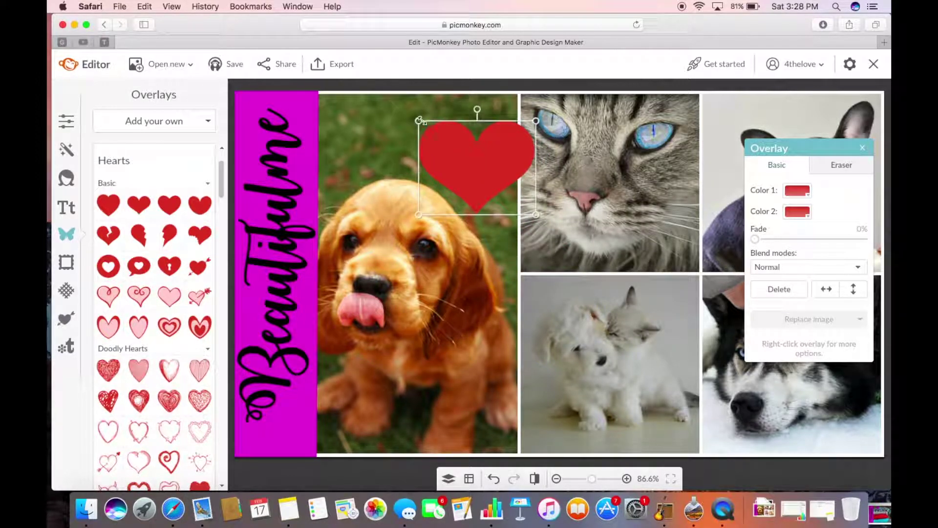
{"action": "left_click_drag", "start_coordinate": [477, 107], "coordinate": [494, 240]}
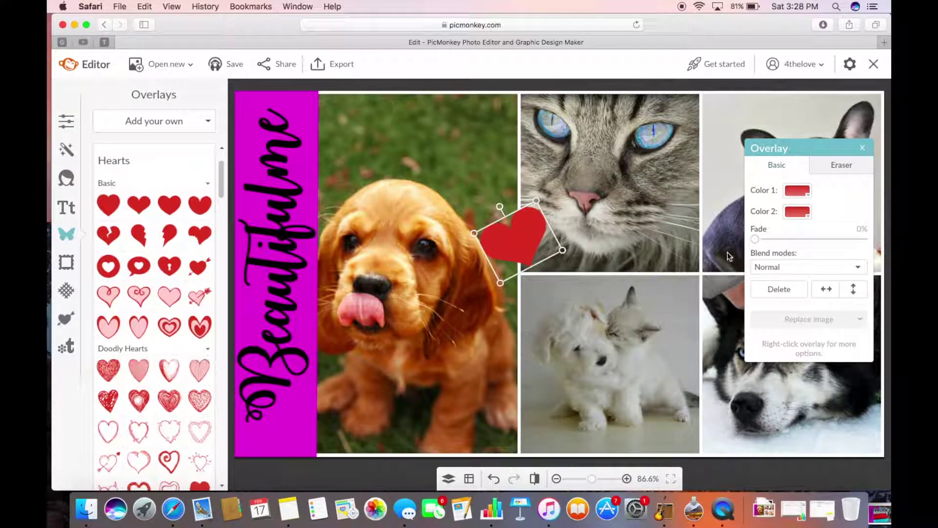
{"action": "left_click_drag", "start_coordinate": [761, 244], "coordinate": [783, 246]}
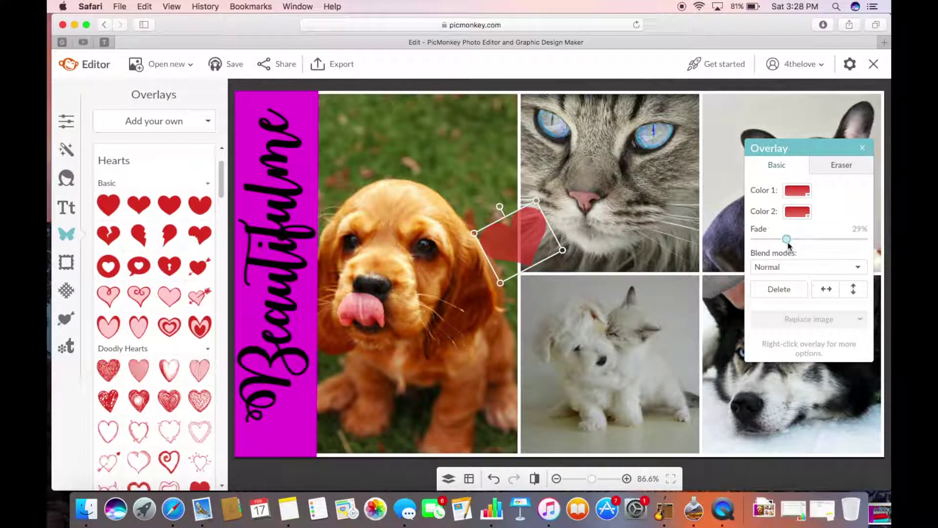
Step: Discard a second solid heart and add a scribbled Doodly heart above the brown puppy's head, shrunk and tilted clockwise
{"action": "left_click", "coordinate": [141, 205]}
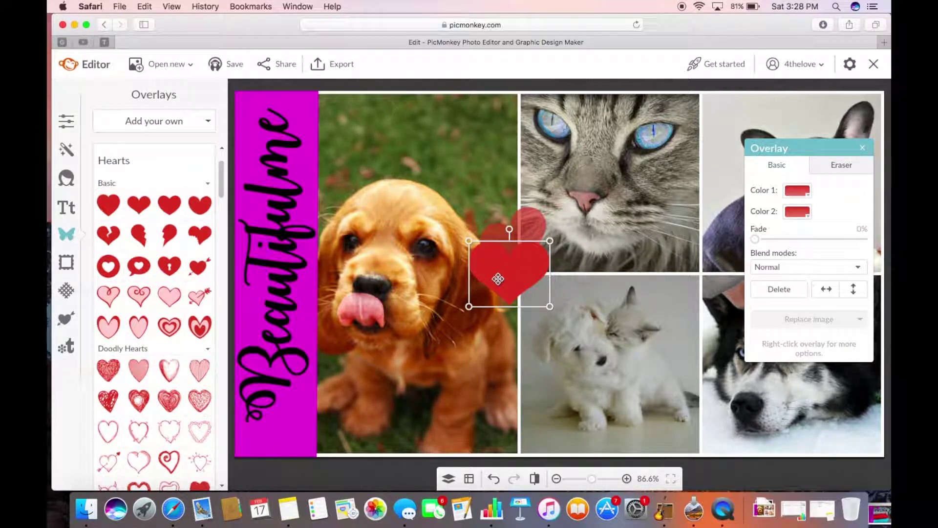
{"action": "key", "text": "Delete"}
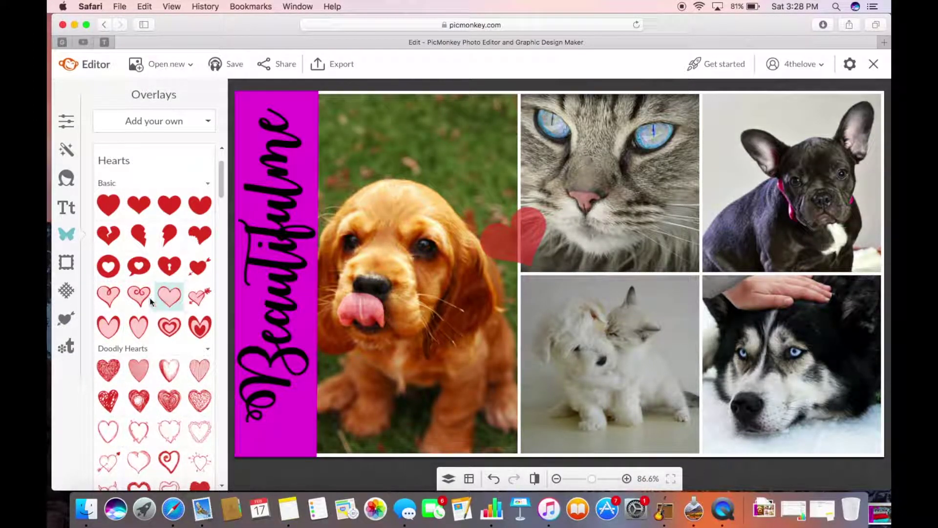
{"action": "left_click", "coordinate": [114, 366]}
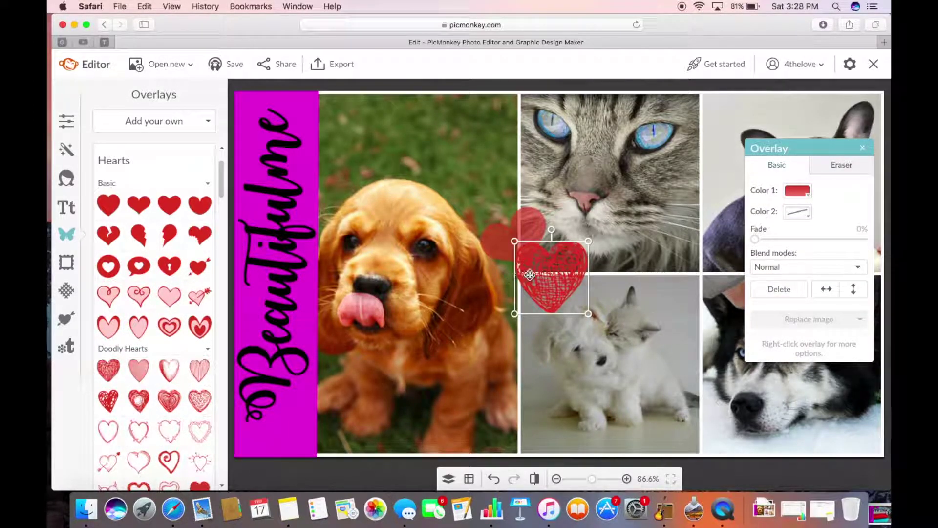
{"action": "left_click_drag", "start_coordinate": [528, 275], "coordinate": [348, 140]}
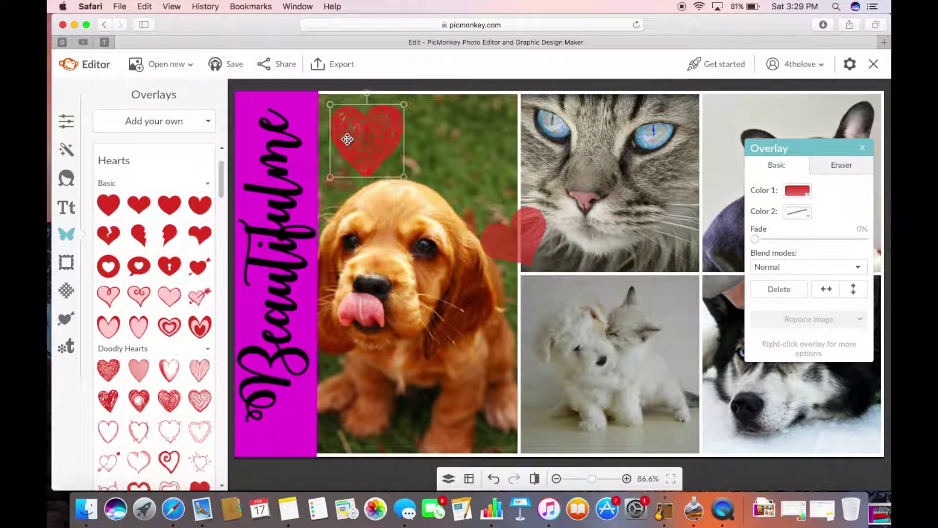
{"action": "left_click_drag", "start_coordinate": [331, 105], "coordinate": [357, 132]}
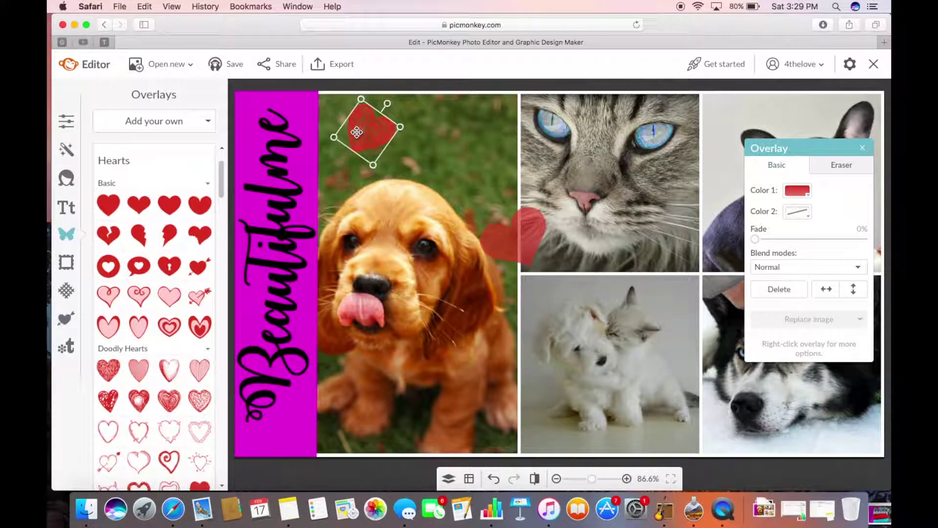
Step: Add a finely hatched Doodly heart at the lower-left corner of the white puppy and kitten photo, shrunk and tilted clockwise
{"action": "left_click", "coordinate": [168, 370]}
{"action": "left_click_drag", "start_coordinate": [539, 309], "coordinate": [554, 405]}
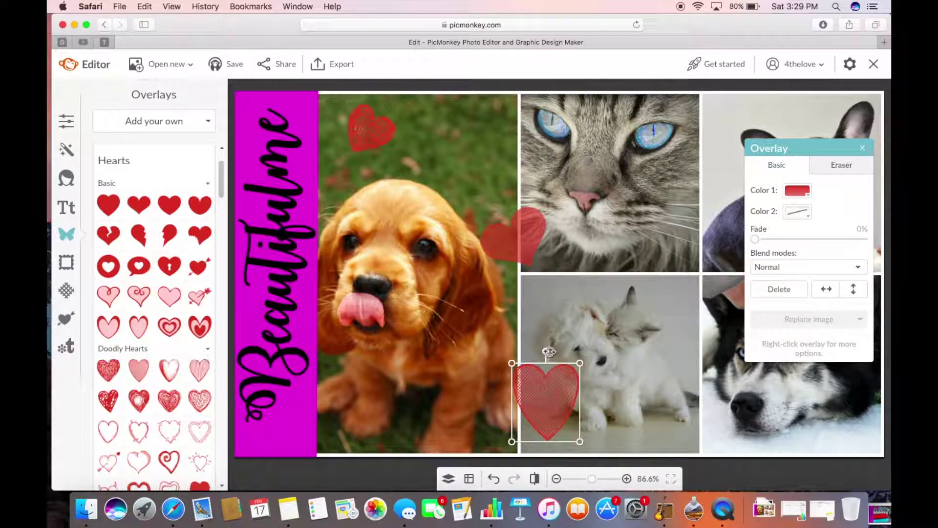
{"action": "mouse_move", "coordinate": [546, 352]}
{"action": "left_mouse_down"}
{"action": "mouse_move", "coordinate": [575, 362]}
{"action": "mouse_move", "coordinate": [541, 365]}
{"action": "mouse_move", "coordinate": [541, 383]}
{"action": "left_mouse_up"}
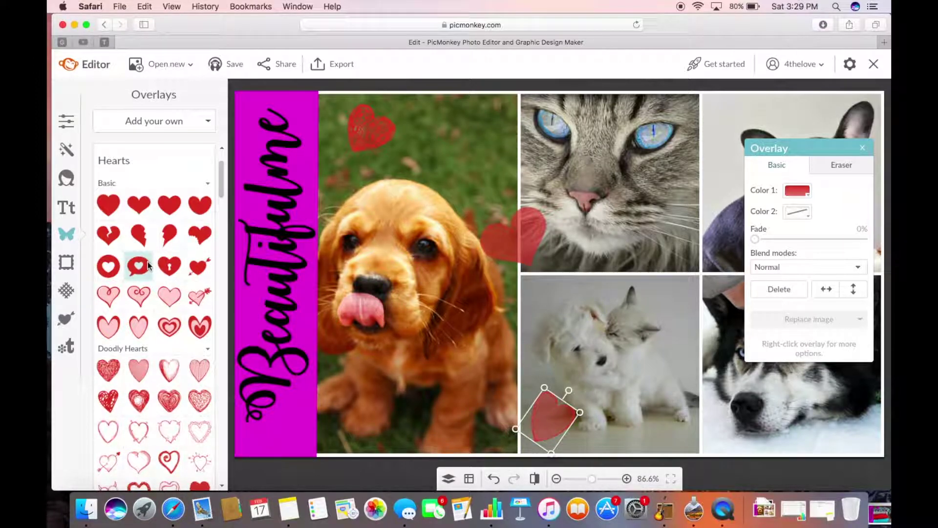
Step: Add a small hatched Doodly heart, tilted counterclockwise, at the bulldog photo's upper-left corner, and move the scribbled heart to the husky photo's lower-right corner
{"action": "left_click", "coordinate": [138, 372]}
{"action": "left_click_drag", "start_coordinate": [561, 279], "coordinate": [735, 131]}
{"action": "left_click_drag", "start_coordinate": [744, 89], "coordinate": [750, 123]}
{"action": "left_click_drag", "start_coordinate": [739, 156], "coordinate": [732, 126]}
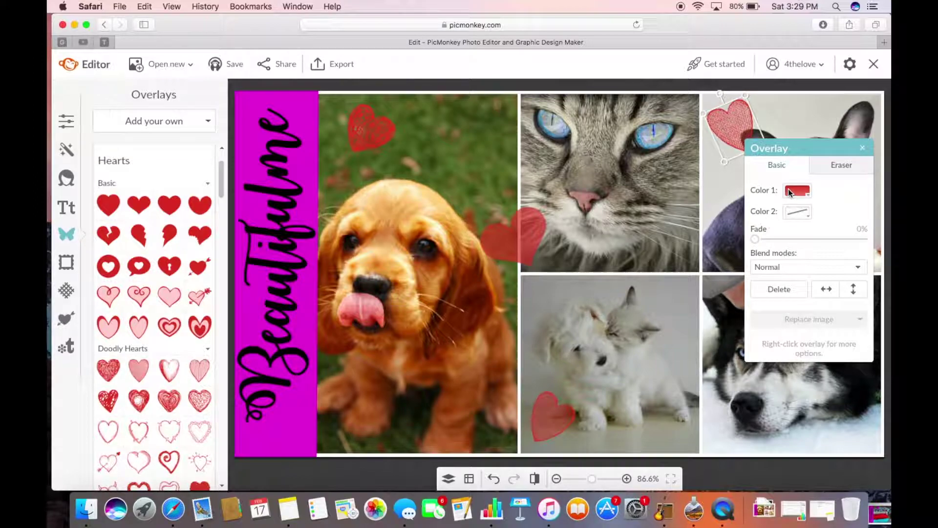
{"action": "left_click", "coordinate": [863, 148]}
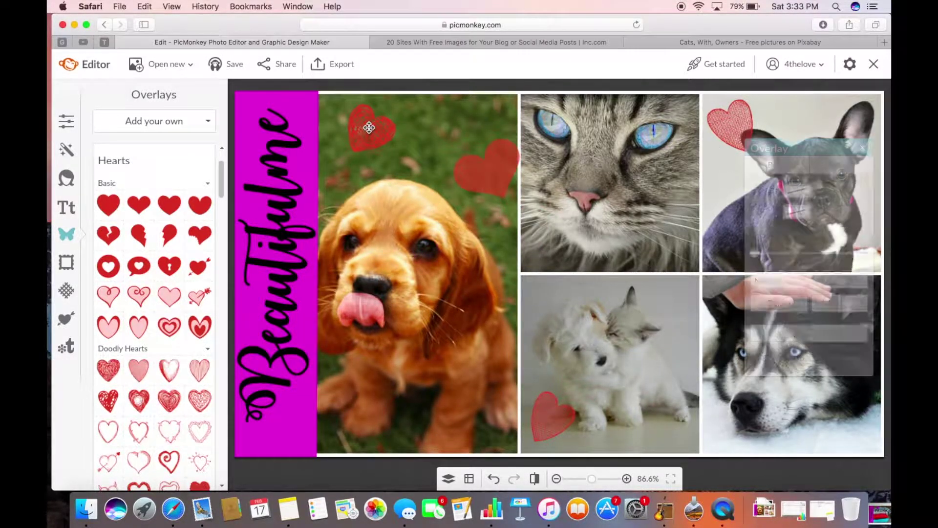
{"action": "mouse_move", "coordinate": [369, 128]}
{"action": "left_mouse_down"}
{"action": "mouse_move", "coordinate": [667, 335]}
{"action": "mouse_move", "coordinate": [851, 403]}
{"action": "mouse_move", "coordinate": [856, 422]}
{"action": "left_mouse_up"}
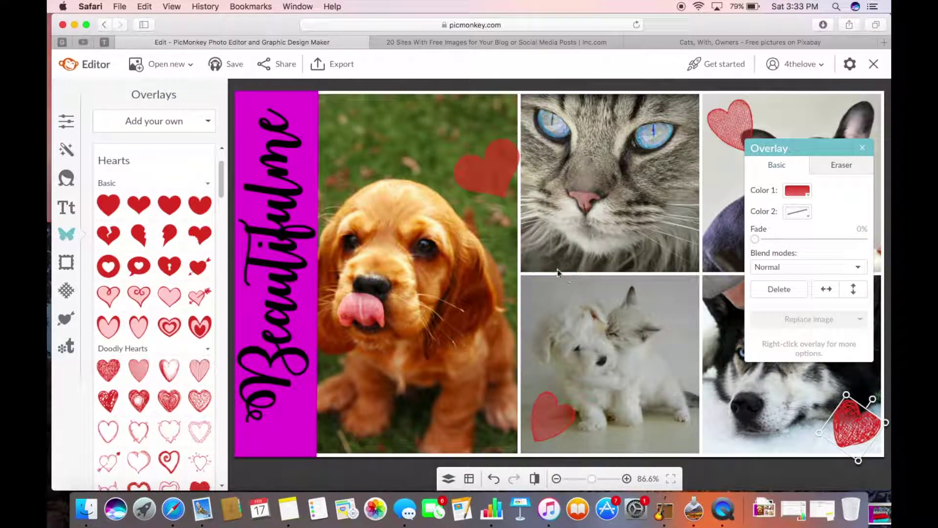
Step: Add a text box near the middle of the collage reading "How pets help raise our vibrations/frequency!"
{"action": "left_click", "coordinate": [487, 236]}
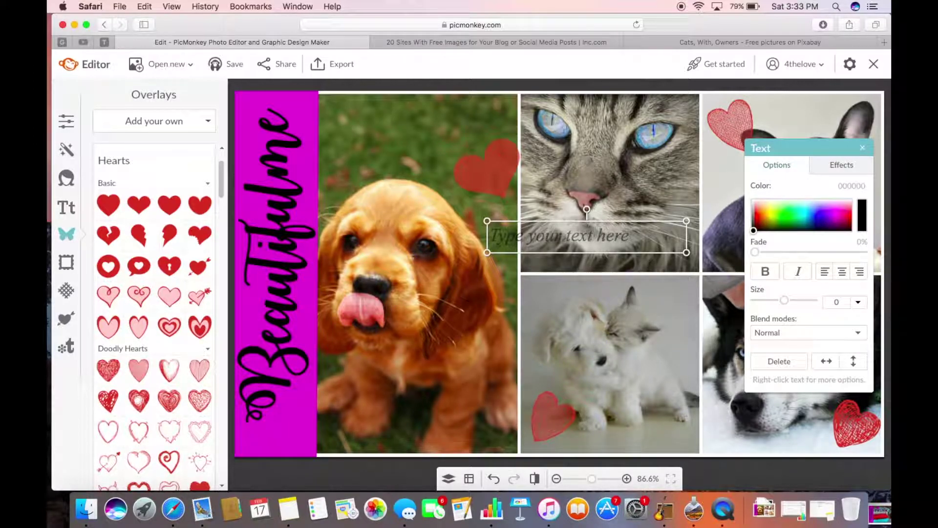
{"action": "left_click", "coordinate": [602, 244]}
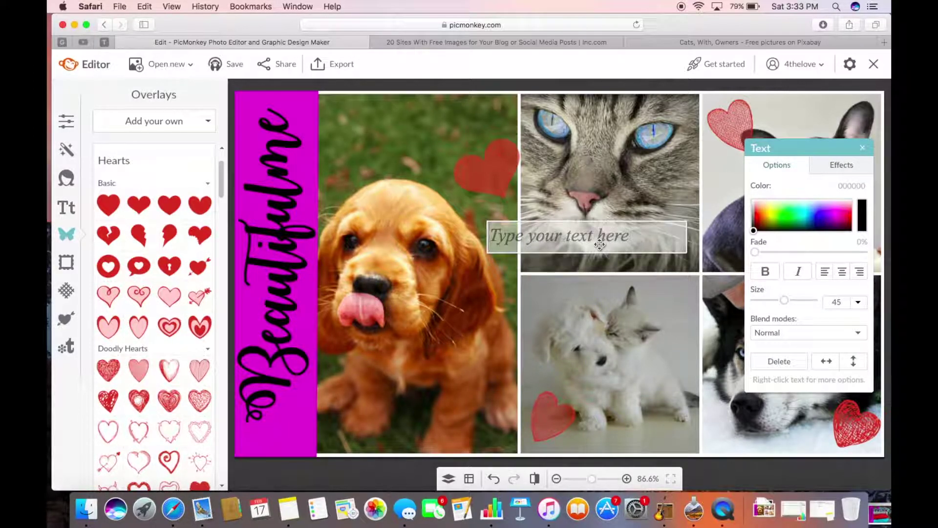
{"action": "type", "text": "How pe"}
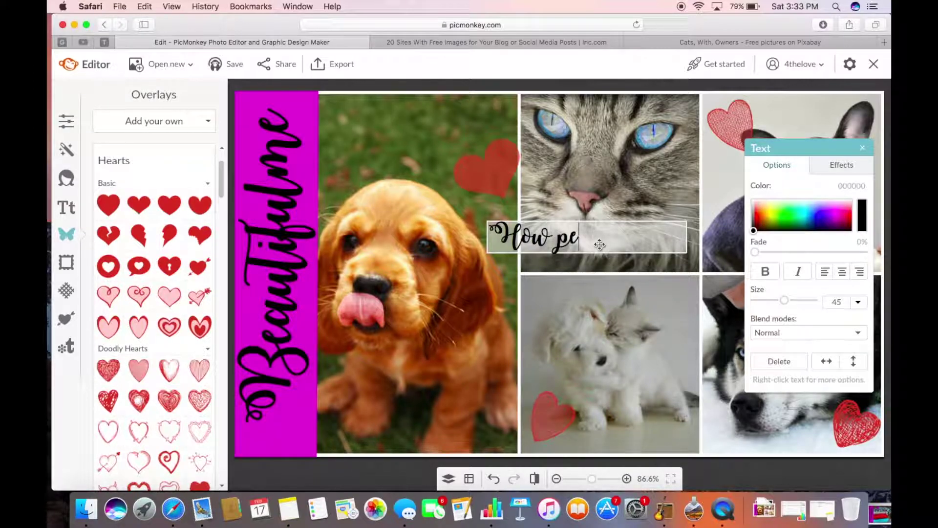
{"action": "type", "text": "ts help rai"}
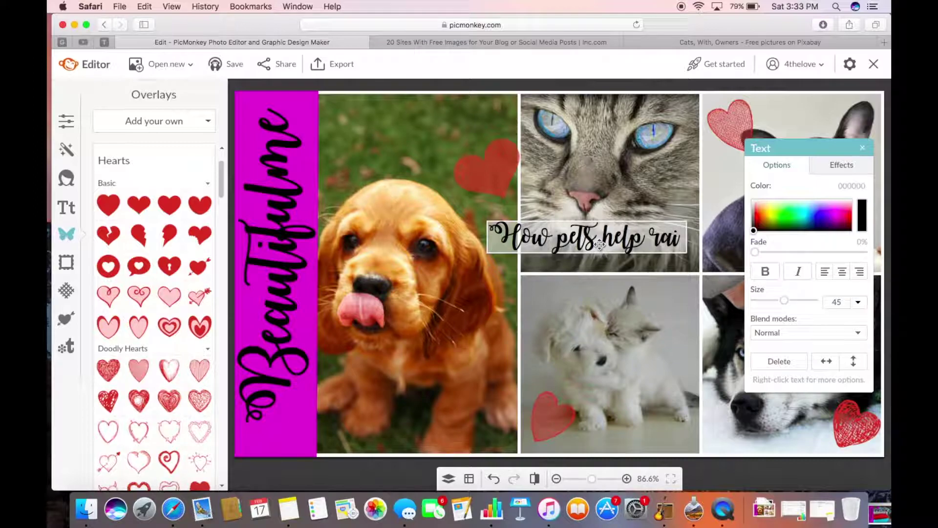
{"action": "type", "text": "se "}
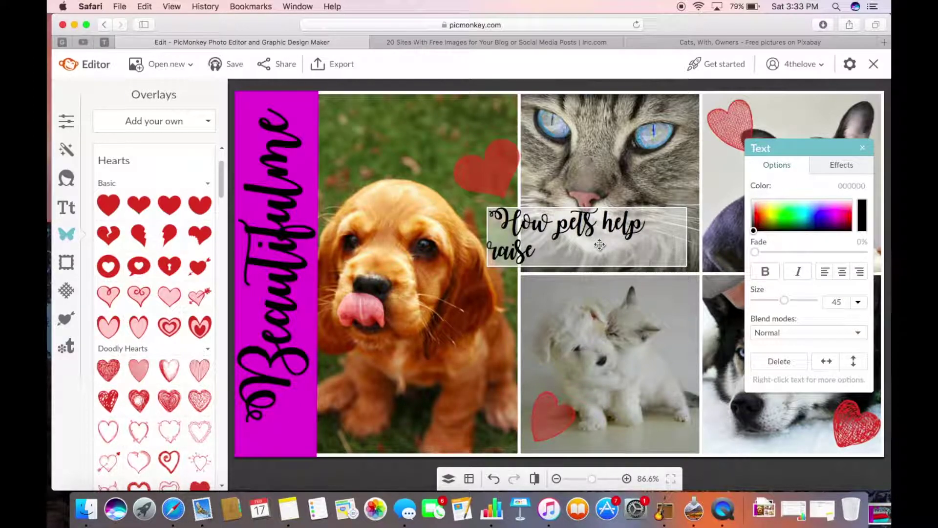
{"action": "type", "text": "our vibrations"}
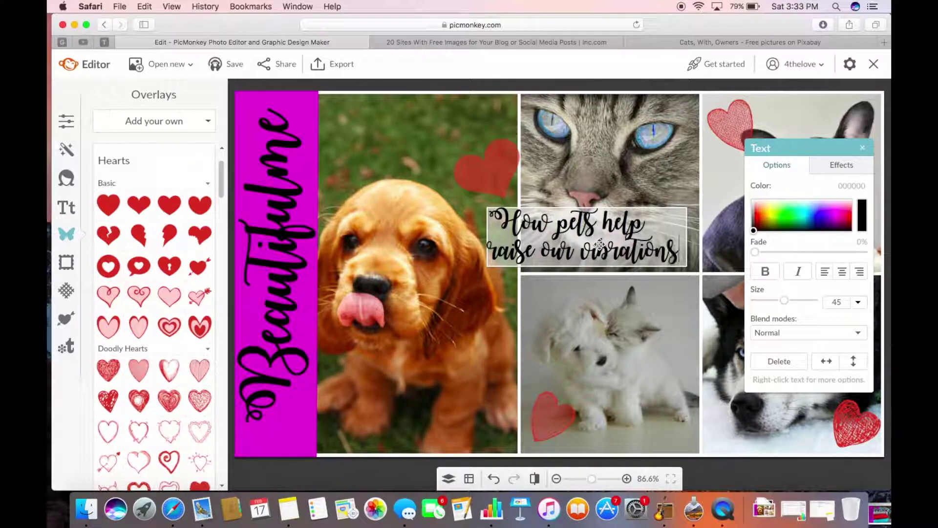
{"action": "type", "text": "/"}
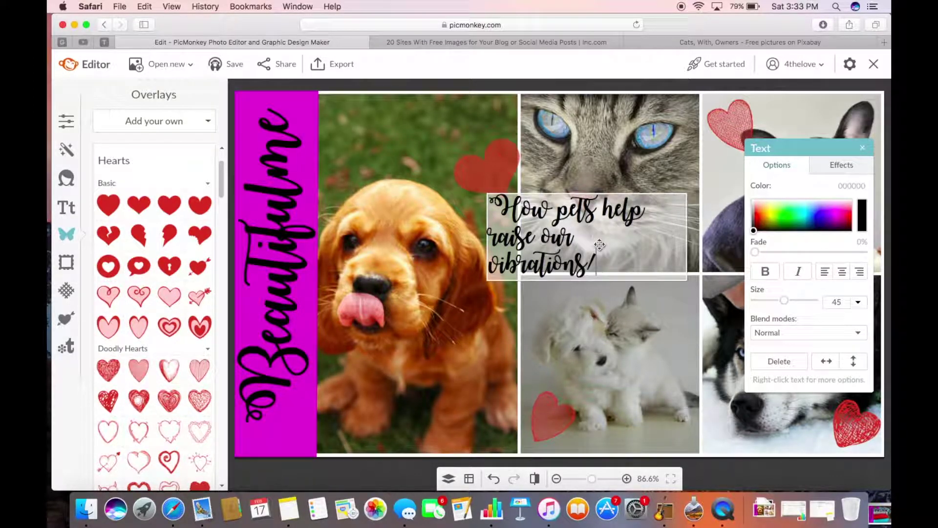
{"action": "type", "text": "frequency"}
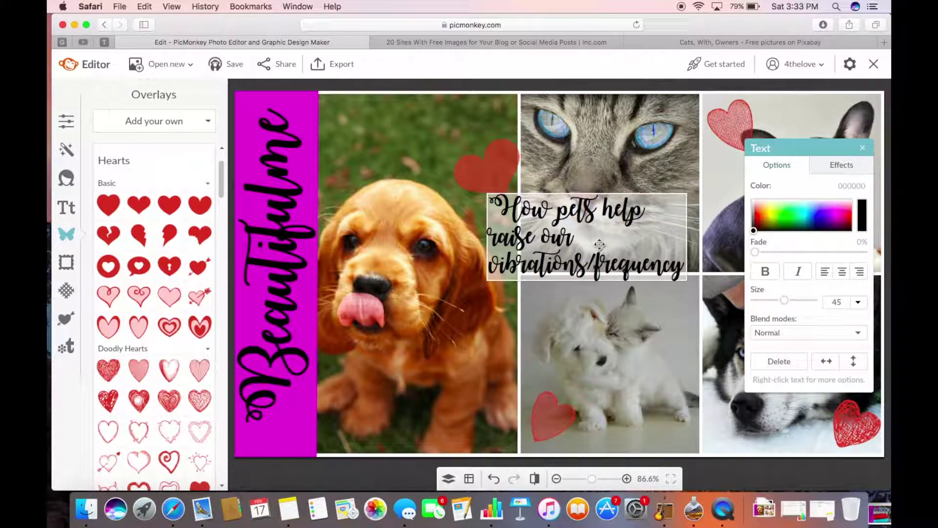
{"action": "type", "text": "!"}
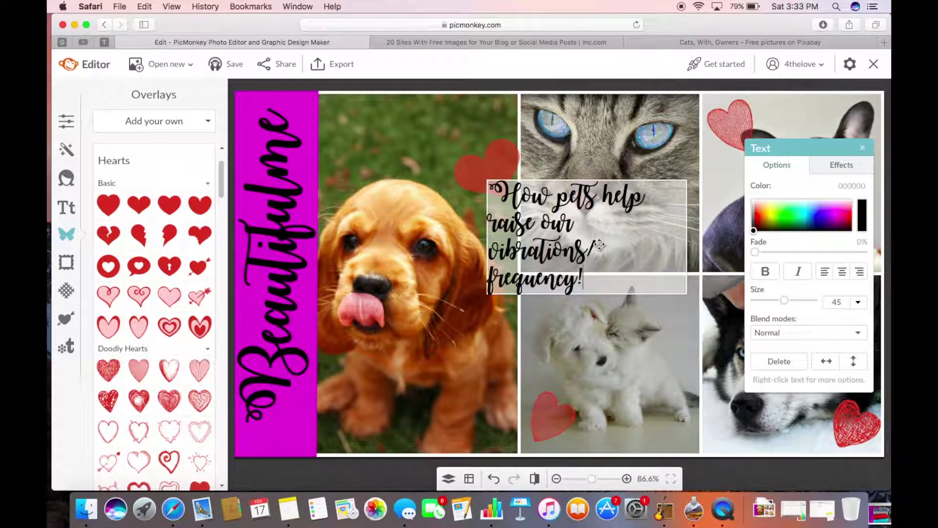
Step: Center-align the "How pets help" caption and move it slightly down and to the left
{"action": "left_click", "coordinate": [834, 274]}
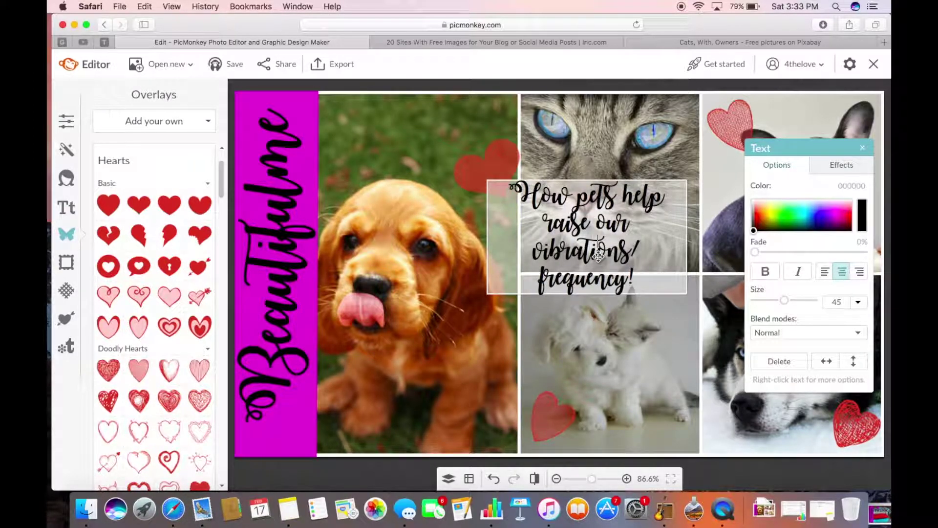
{"action": "left_click", "coordinate": [455, 134]}
{"action": "left_click_drag", "start_coordinate": [537, 238], "coordinate": [520, 264]}
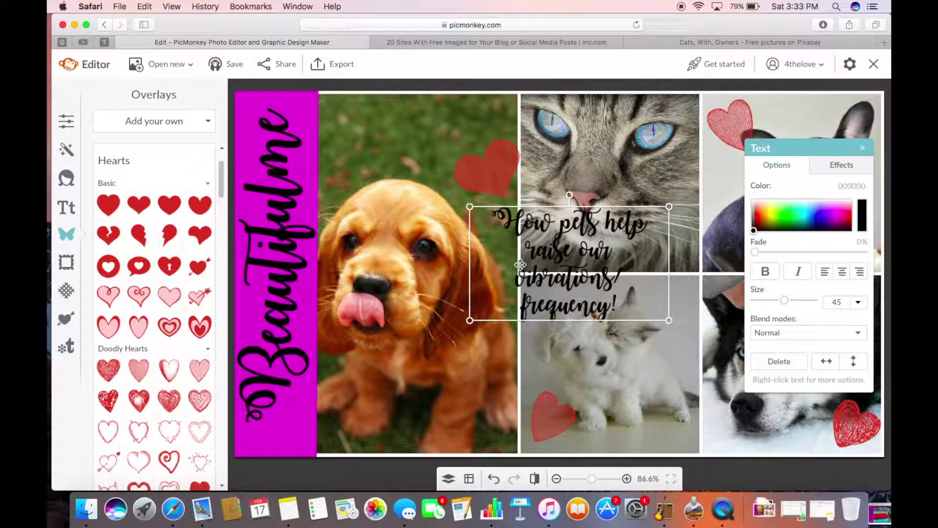
Step: Try Marker Felt Wide and Monaco on the whole "How pets help" caption, and set its font to Jenna Sue
{"action": "left_click", "coordinate": [520, 264]}
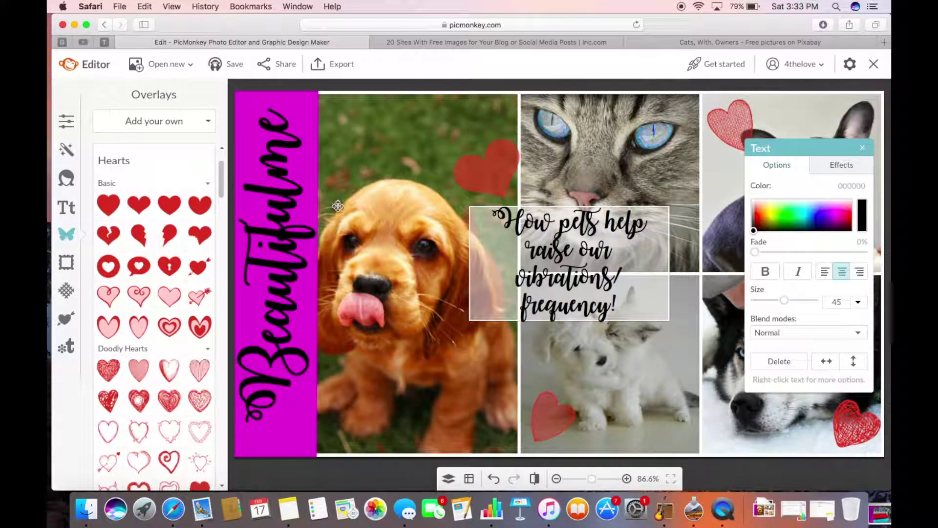
{"action": "left_click", "coordinate": [67, 207]}
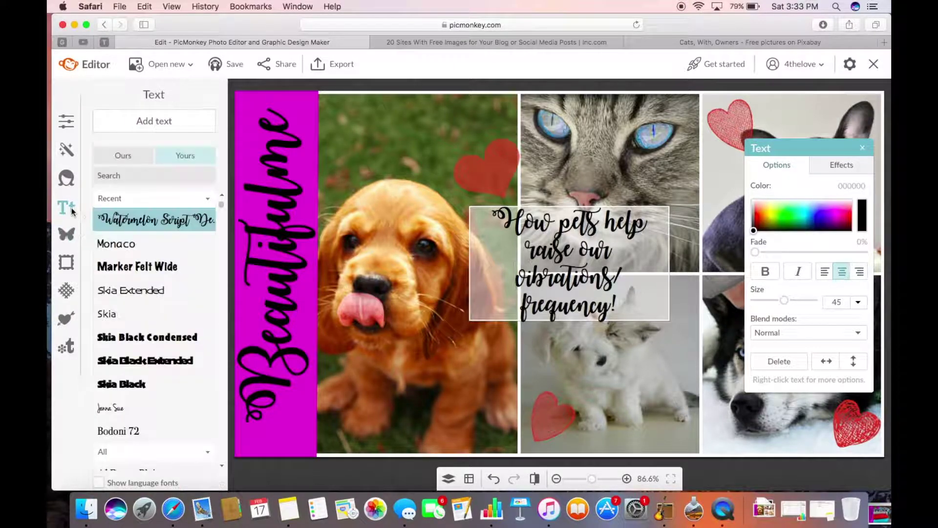
{"action": "left_click", "coordinate": [115, 244]}
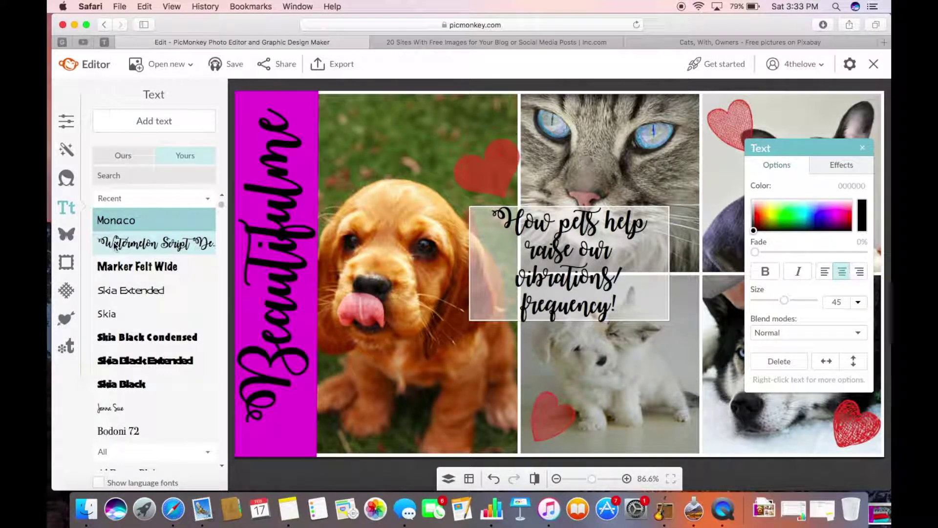
{"action": "left_click_drag", "start_coordinate": [495, 212], "coordinate": [618, 306]}
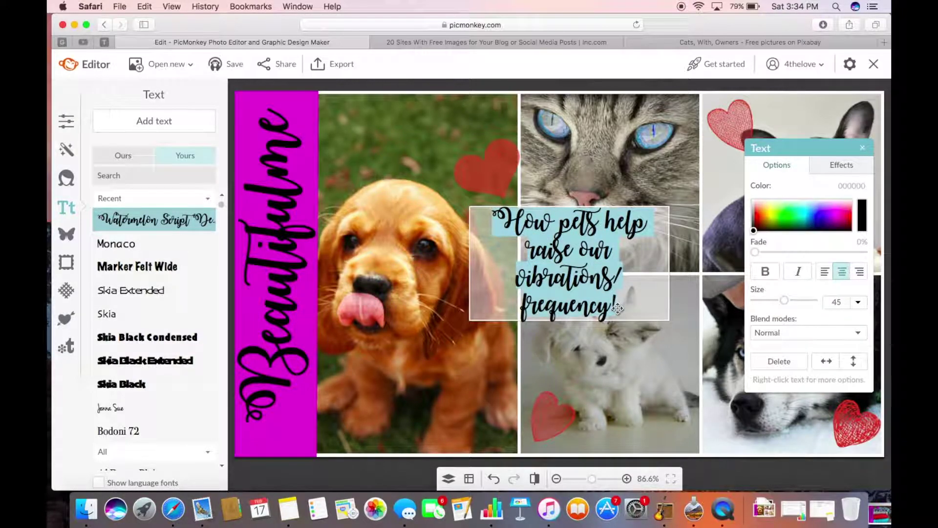
{"action": "left_click", "coordinate": [145, 261]}
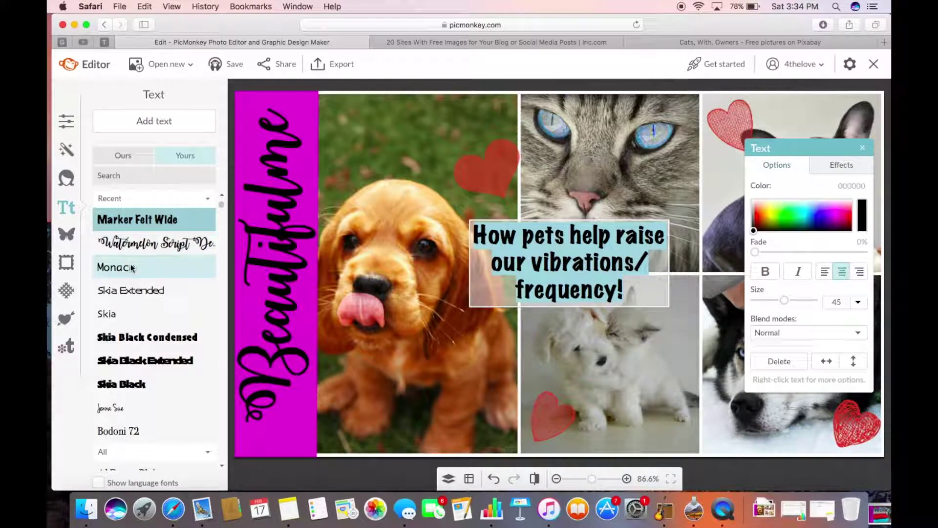
{"action": "left_click", "coordinate": [143, 264]}
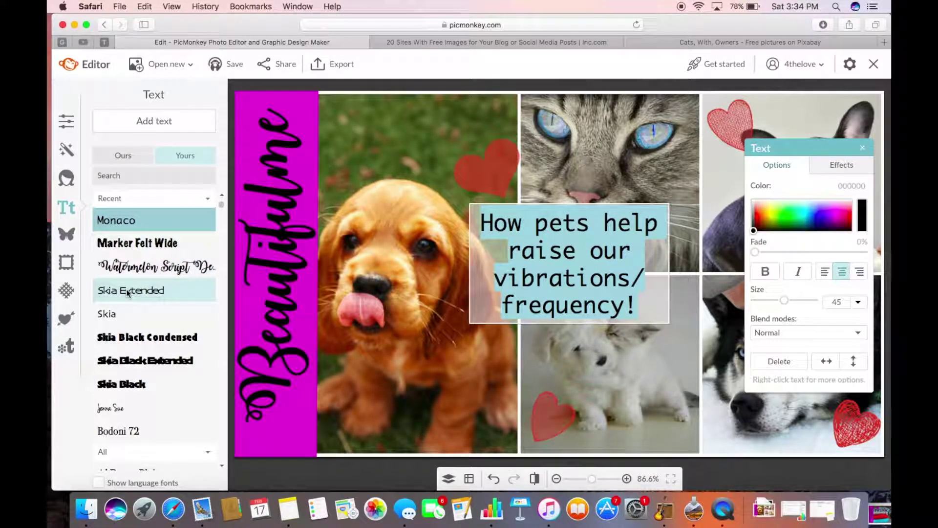
{"action": "left_click", "coordinate": [119, 408]}
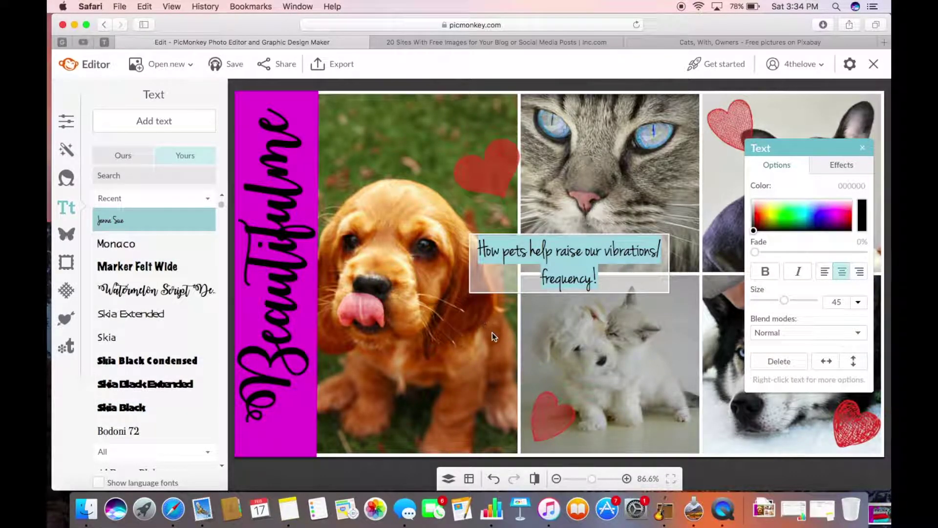
Step: Enlarge the "How pets help" caption to size 110 and position it across the middle of the collage
{"action": "left_click", "coordinate": [490, 292]}
{"action": "left_click_drag", "start_coordinate": [469, 234], "coordinate": [379, 152]}
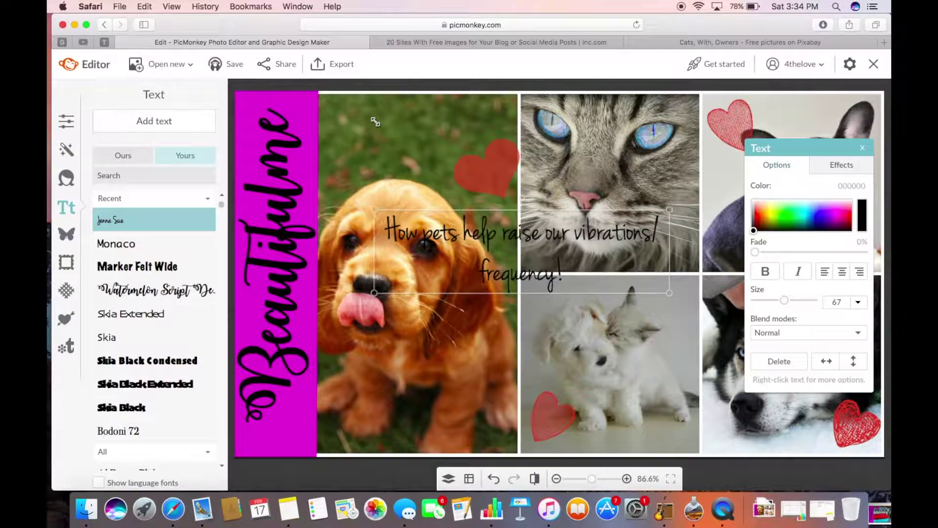
{"action": "left_click_drag", "start_coordinate": [492, 233], "coordinate": [526, 153]}
{"action": "left_click_drag", "start_coordinate": [517, 215], "coordinate": [510, 241]}
Step: Recolor the caption off-white (f5f5f5) and shift the solid red heart slightly up and to the left, closer to the brown puppy
{"action": "double_click", "coordinate": [510, 240]}
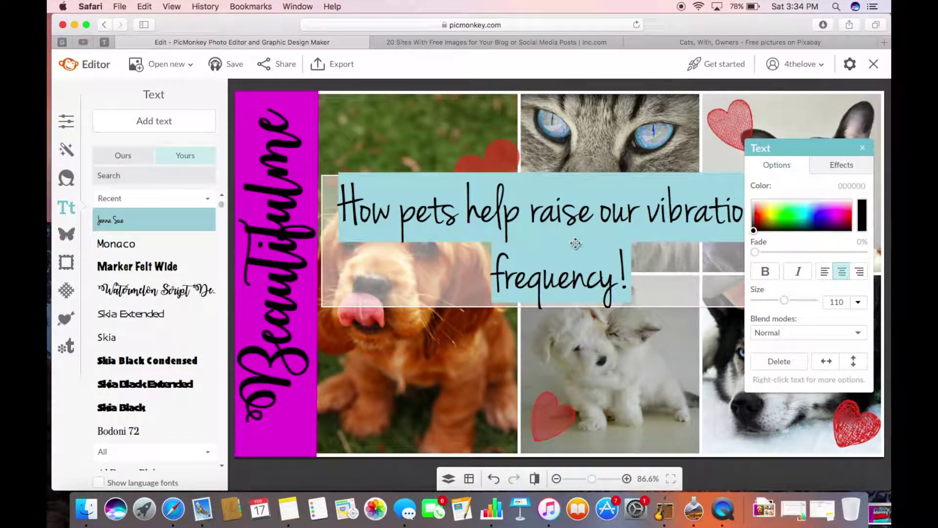
{"action": "left_click", "coordinate": [753, 200]}
{"action": "left_click", "coordinate": [632, 357]}
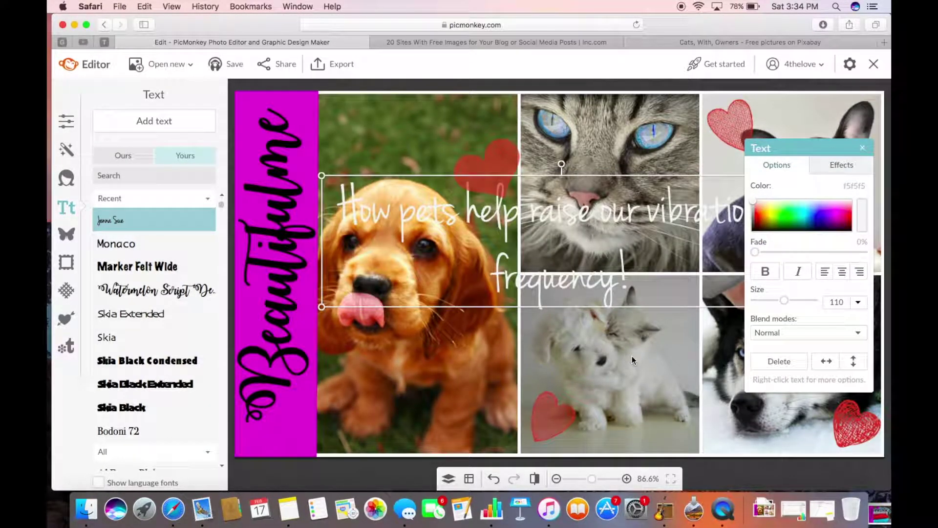
{"action": "left_click", "coordinate": [626, 393]}
{"action": "left_click_drag", "start_coordinate": [522, 188], "coordinate": [510, 169]}
{"action": "left_click", "coordinate": [647, 332]}
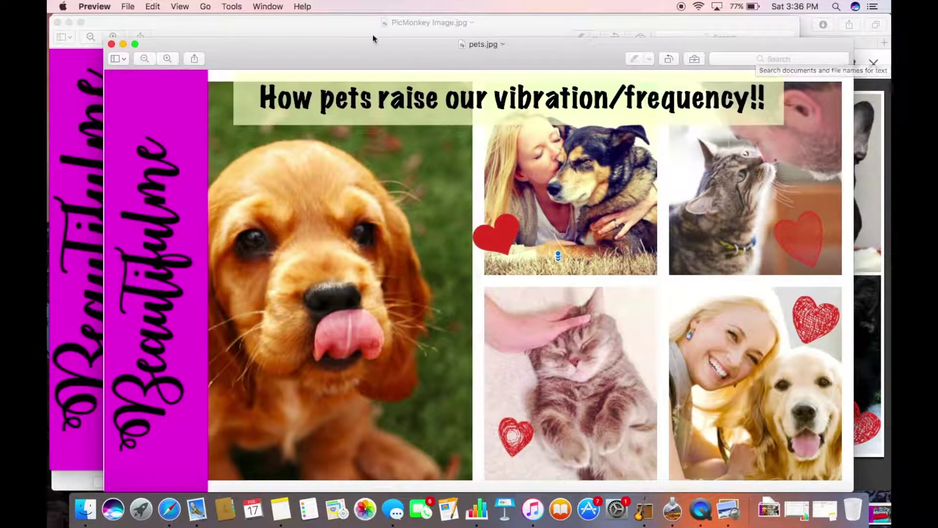
Step: Compare the collage image "PicMonkey Image.jpg" with the earlier version "pets.jpg" in Preview, and close both files
{"action": "left_click", "coordinate": [308, 29]}
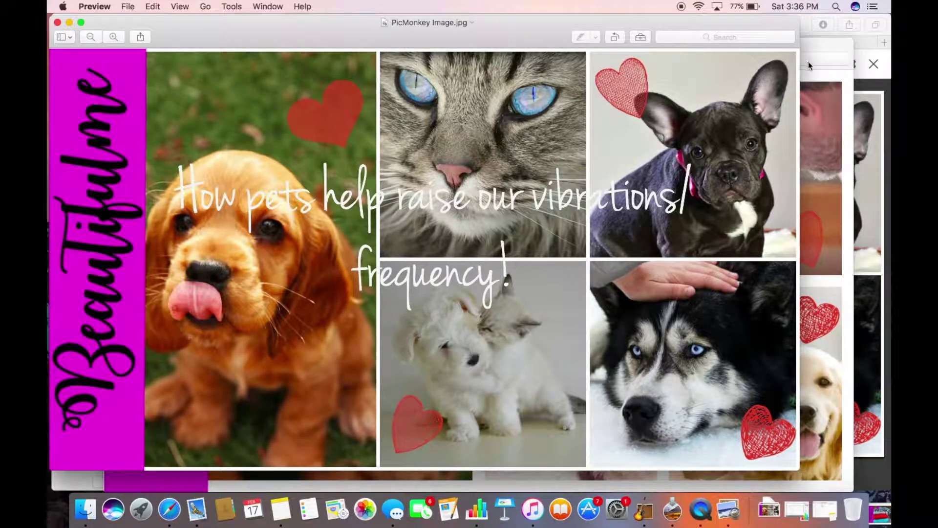
{"action": "left_click", "coordinate": [821, 51]}
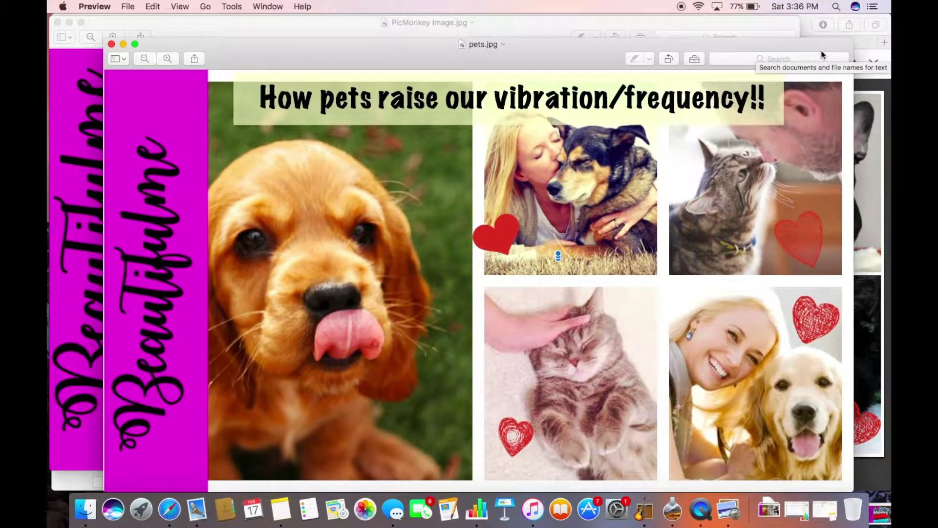
{"action": "left_click", "coordinate": [111, 44]}
{"action": "left_click", "coordinate": [57, 23]}
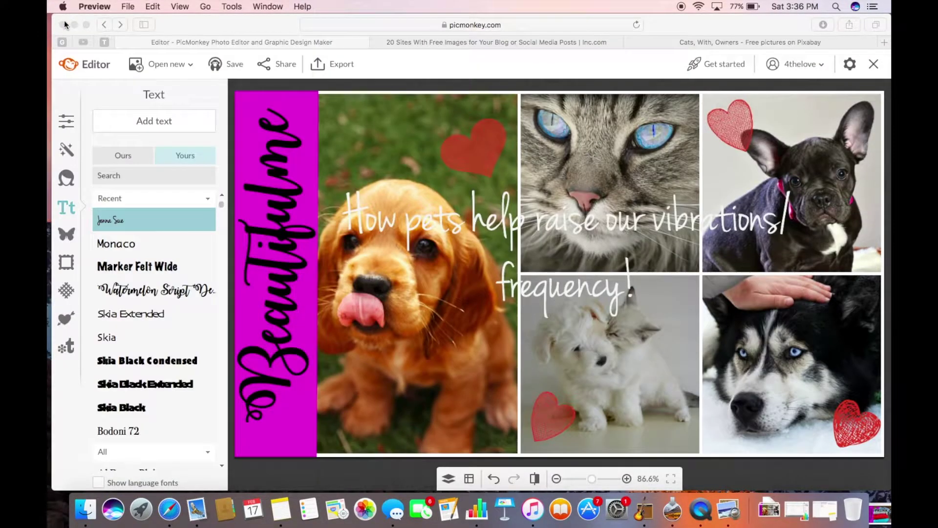